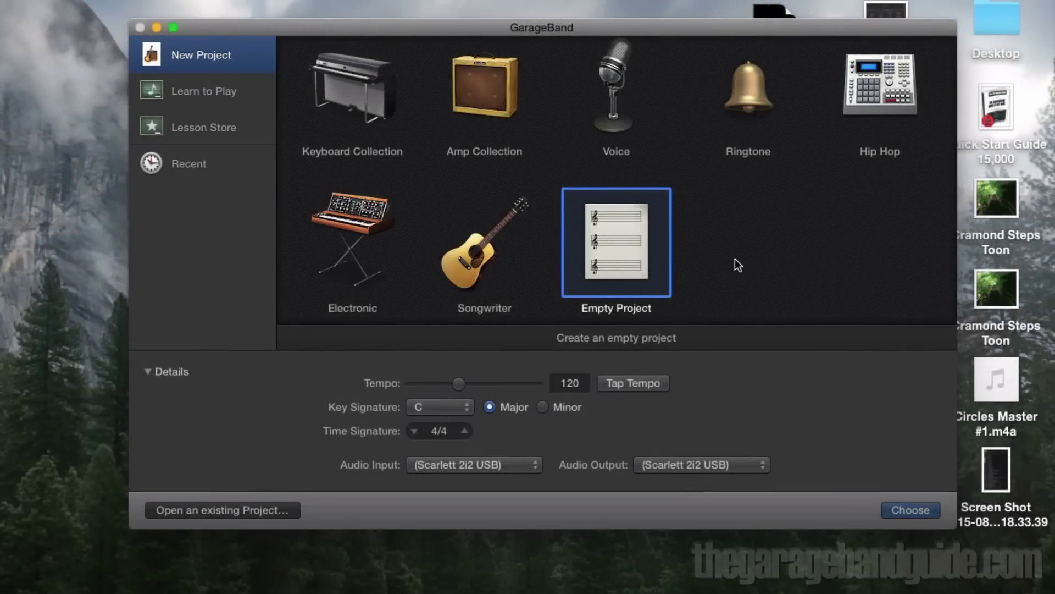
Create an empty project with a Classic Electric Piano software instrument track
{"action": "double_click", "coordinate": [614, 249]}
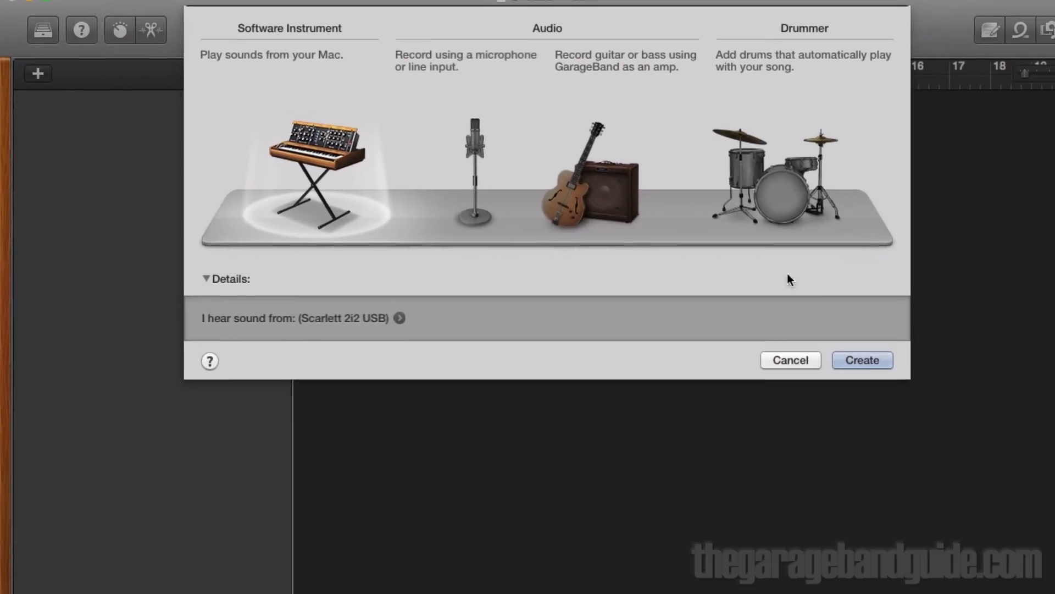
{"action": "left_click", "coordinate": [863, 360]}
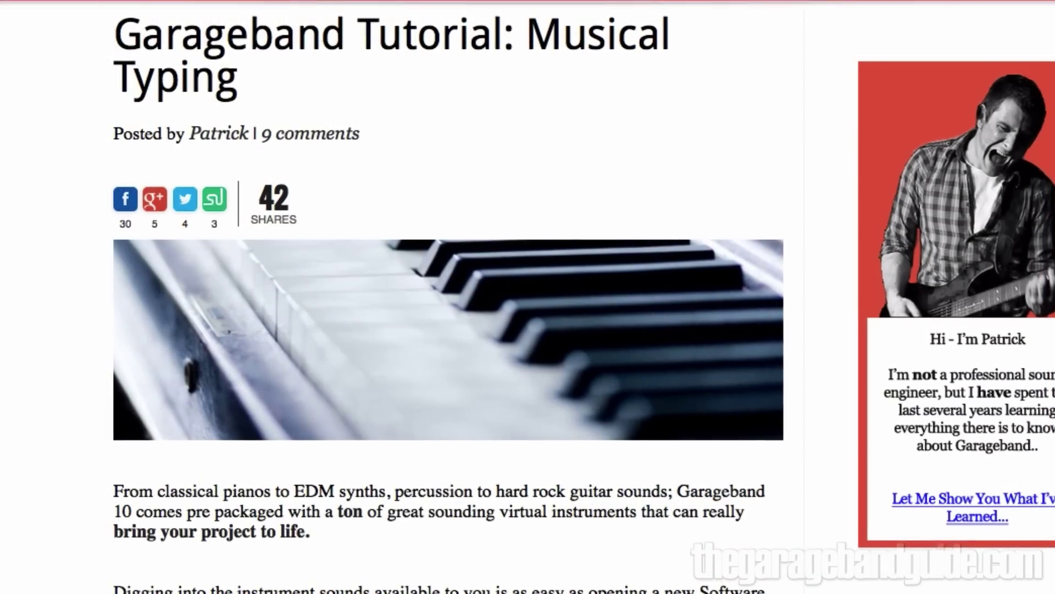
Scroll the Musical Typing article down to the Window menu screenshots
{"action": "scroll", "coordinate": [450, 330], "scroll_direction": "down", "scroll_amount": 5}
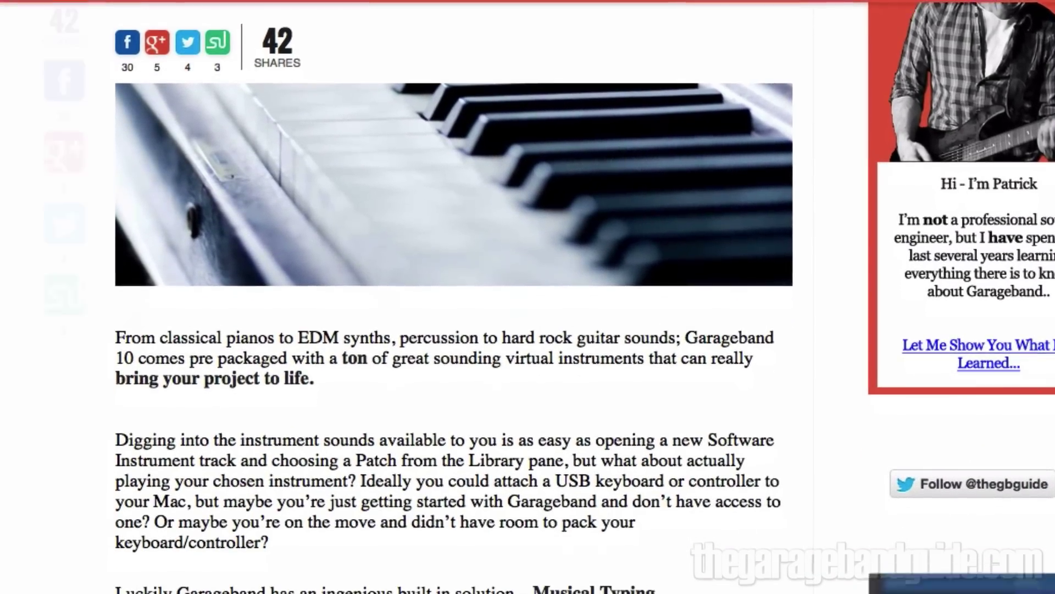
{"action": "scroll", "coordinate": [456, 330], "scroll_direction": "down", "scroll_amount": 4}
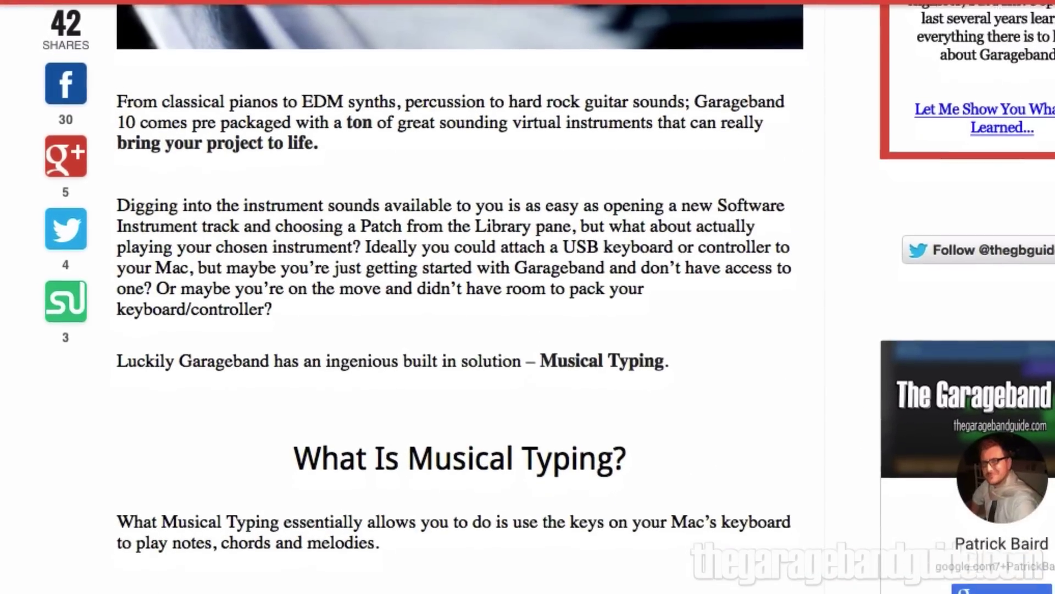
{"action": "scroll", "coordinate": [467, 325], "scroll_direction": "down", "scroll_amount": 4}
{"action": "scroll", "coordinate": [473, 324], "scroll_direction": "down", "scroll_amount": 5}
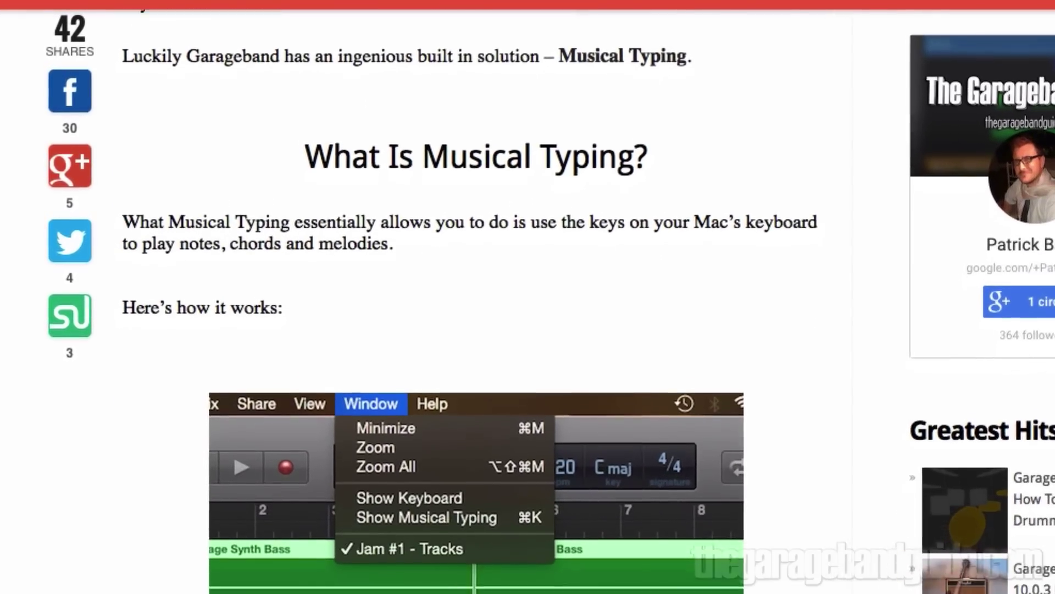
{"action": "scroll", "coordinate": [472, 325], "scroll_direction": "down", "scroll_amount": 4}
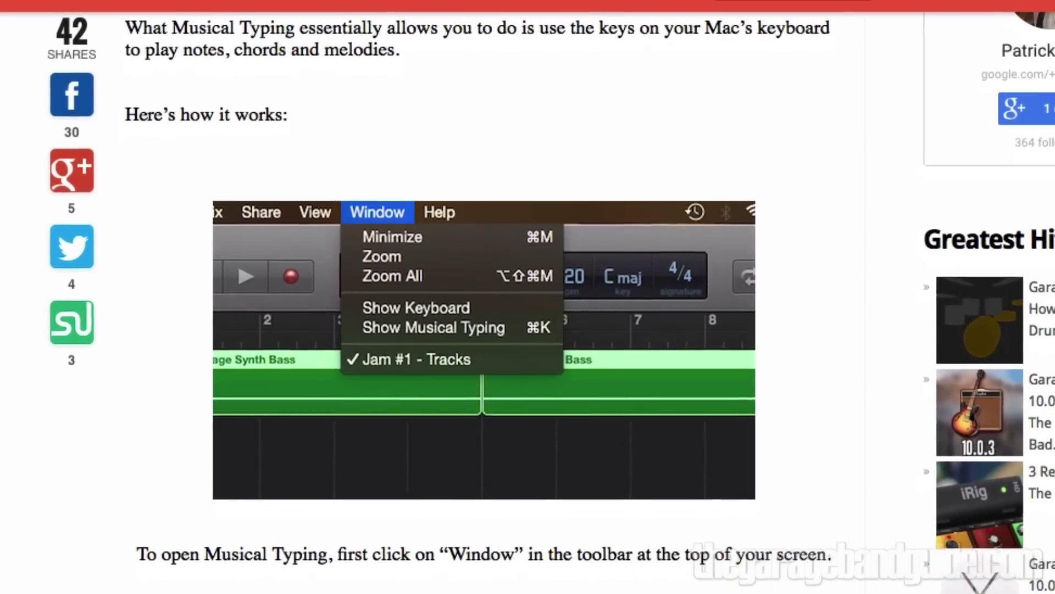
{"action": "scroll", "coordinate": [473, 324], "scroll_direction": "down", "scroll_amount": 5}
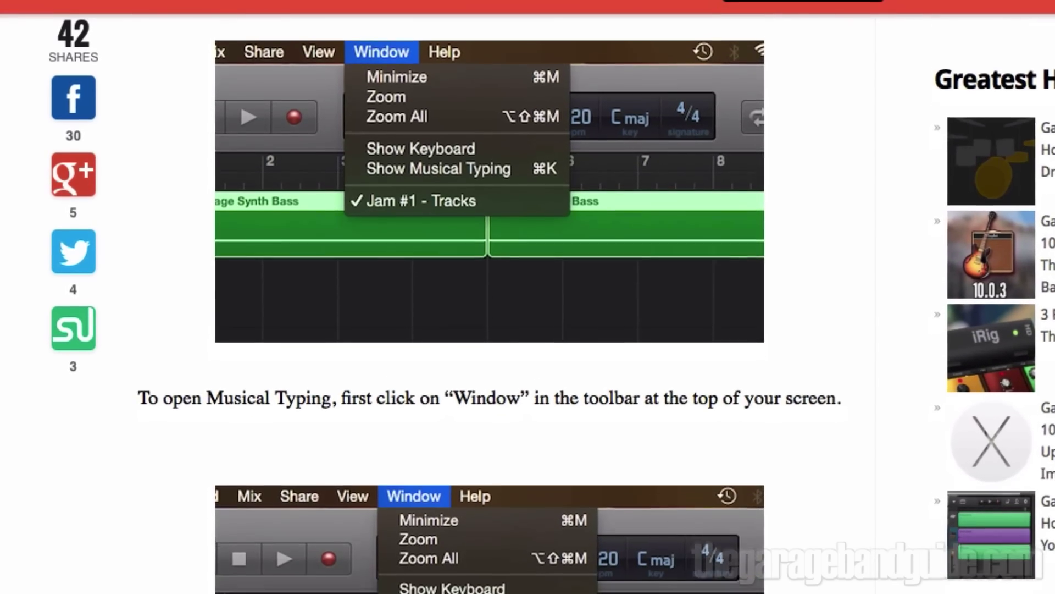
{"action": "scroll", "coordinate": [495, 330], "scroll_direction": "down", "scroll_amount": 1}
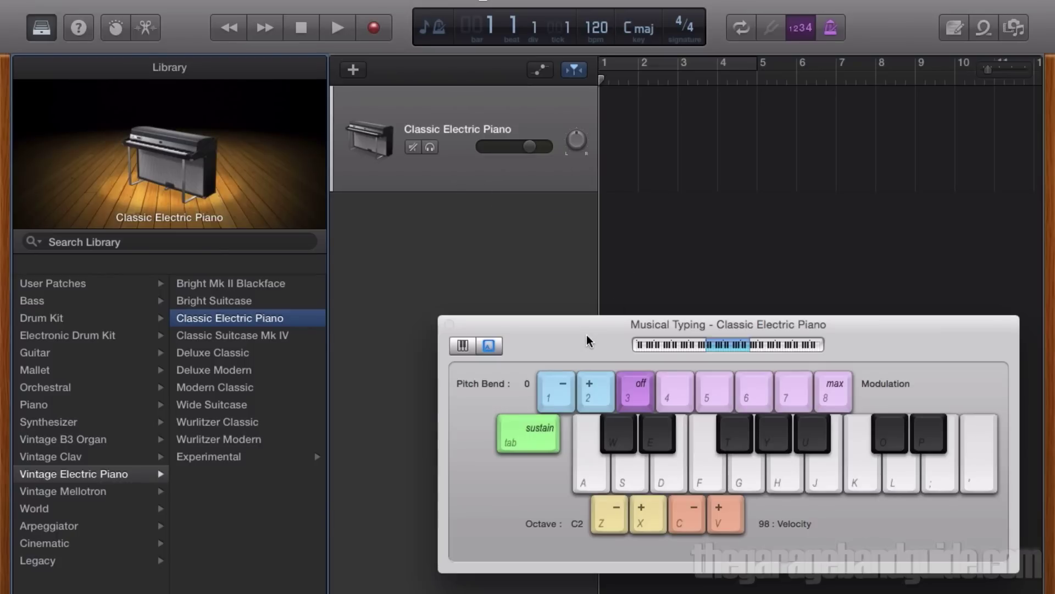
{"action": "key", "text": "g"}
{"action": "key", "text": "j"}
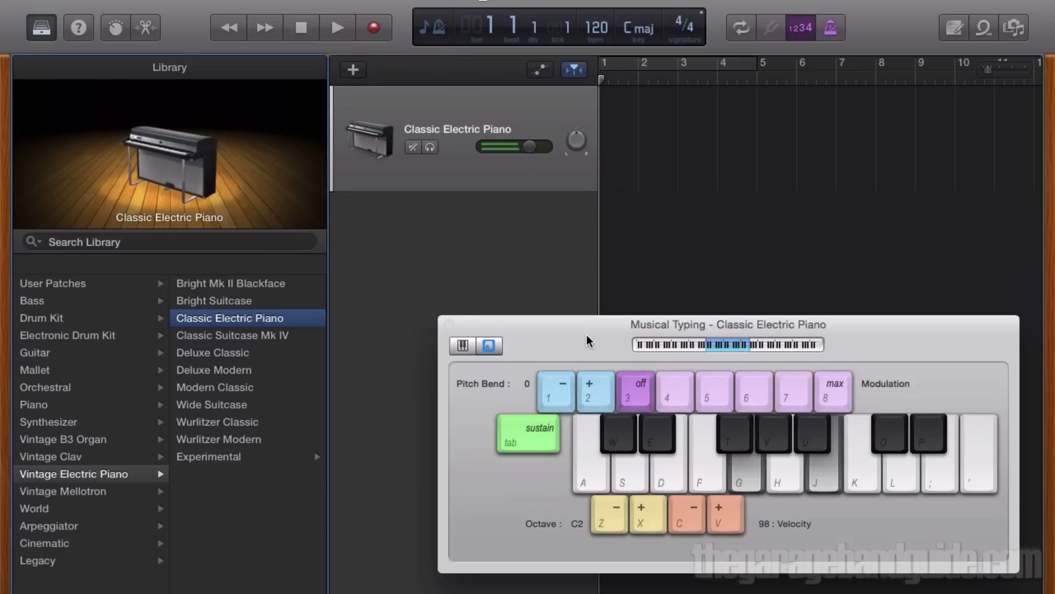
{"action": "key", "text": "l"}
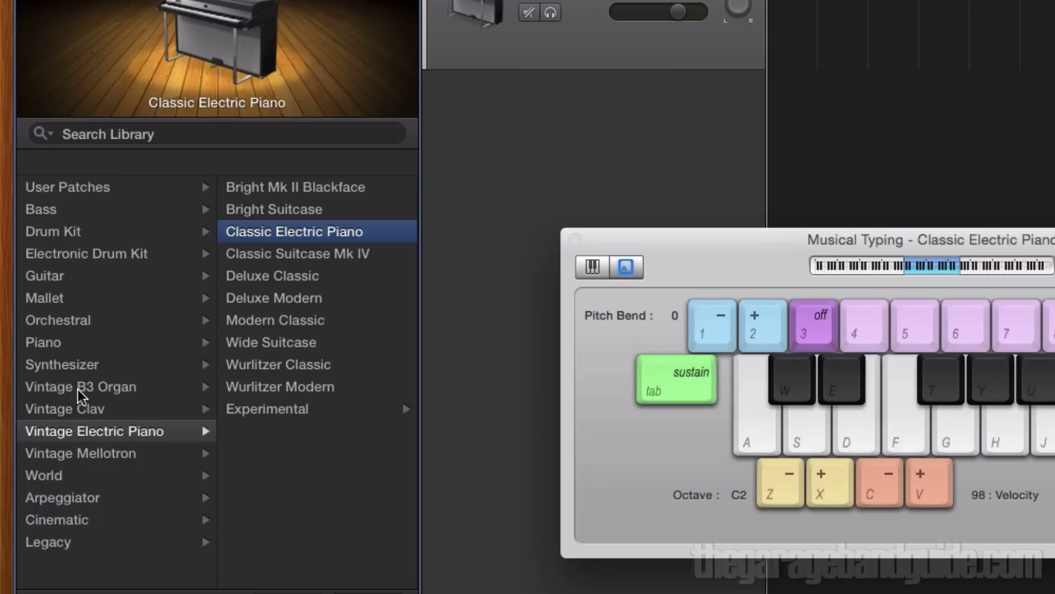
{"action": "left_click", "coordinate": [94, 409]}
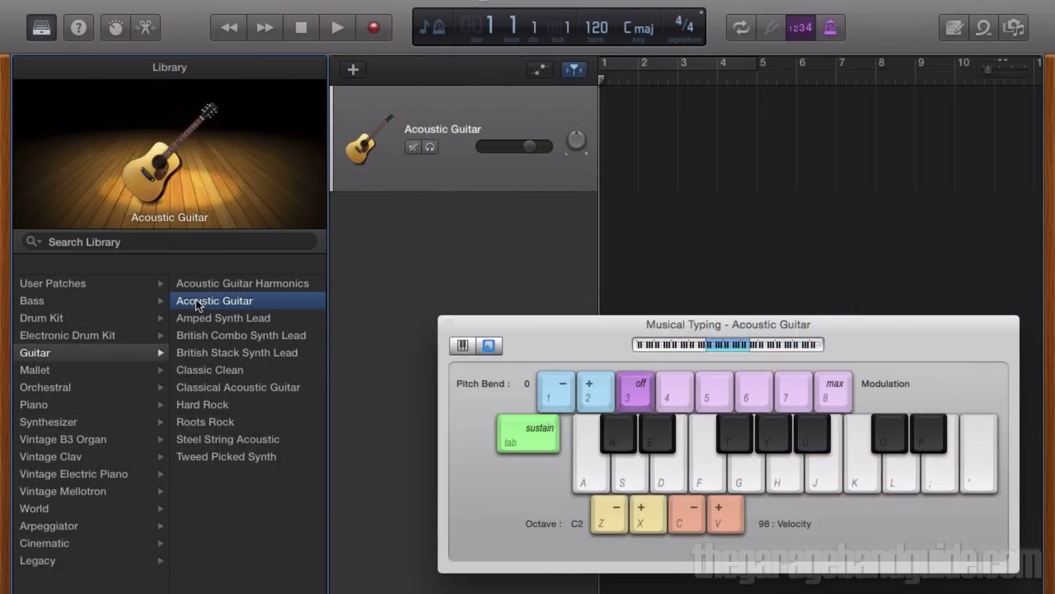
Play G chords (G-J-L) to audition the Acoustic Guitar and Vibraphone sounds
{"action": "key", "text": "g"}
{"action": "key", "text": "j"}
{"action": "key", "text": "l"}
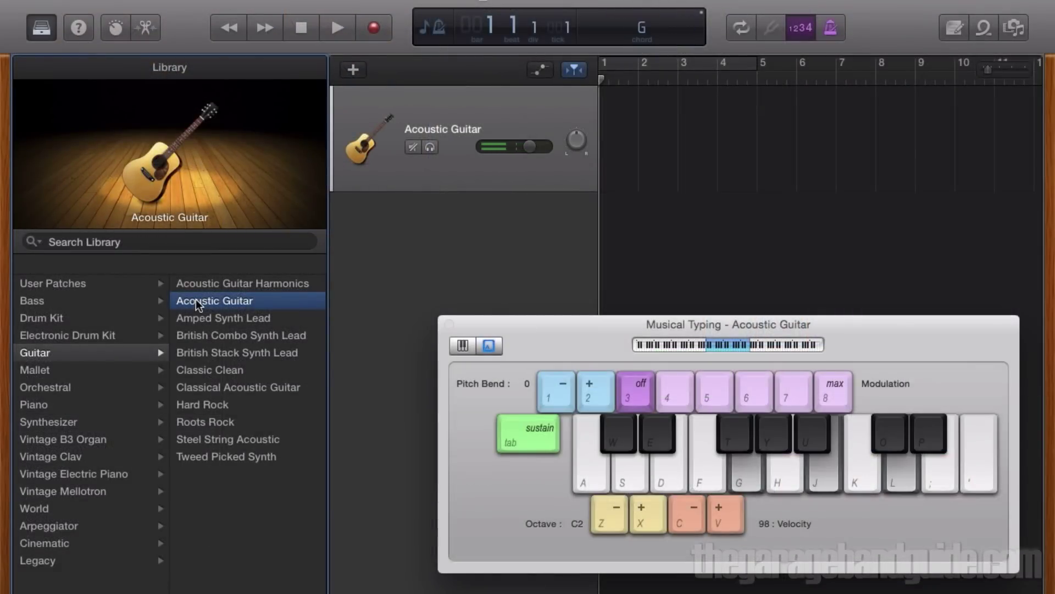
{"action": "key", "text": "g"}
{"action": "key", "text": "j"}
{"action": "key", "text": "l"}
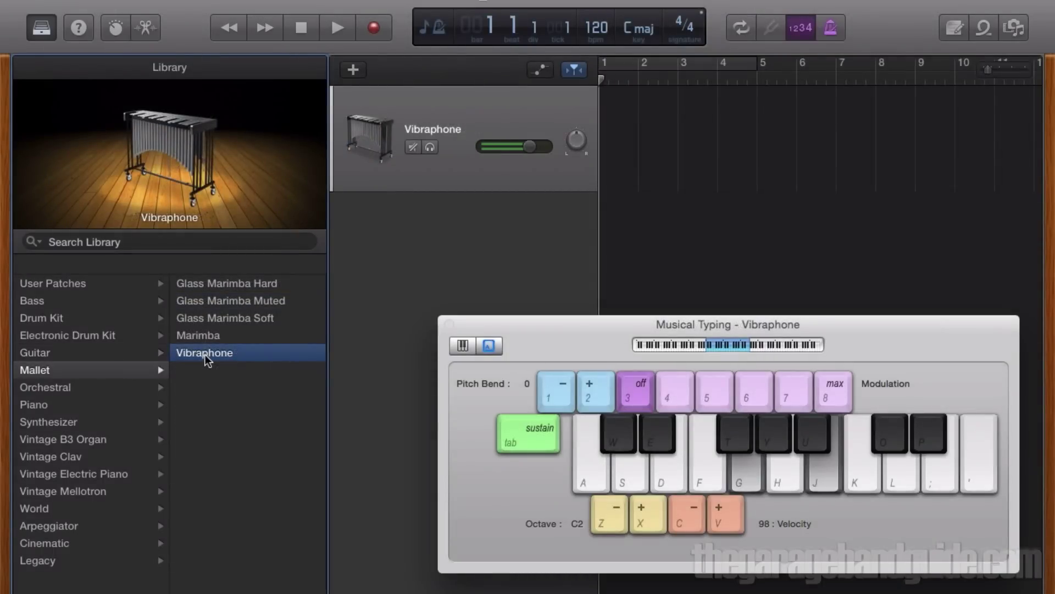
{"action": "key", "text": "l"}
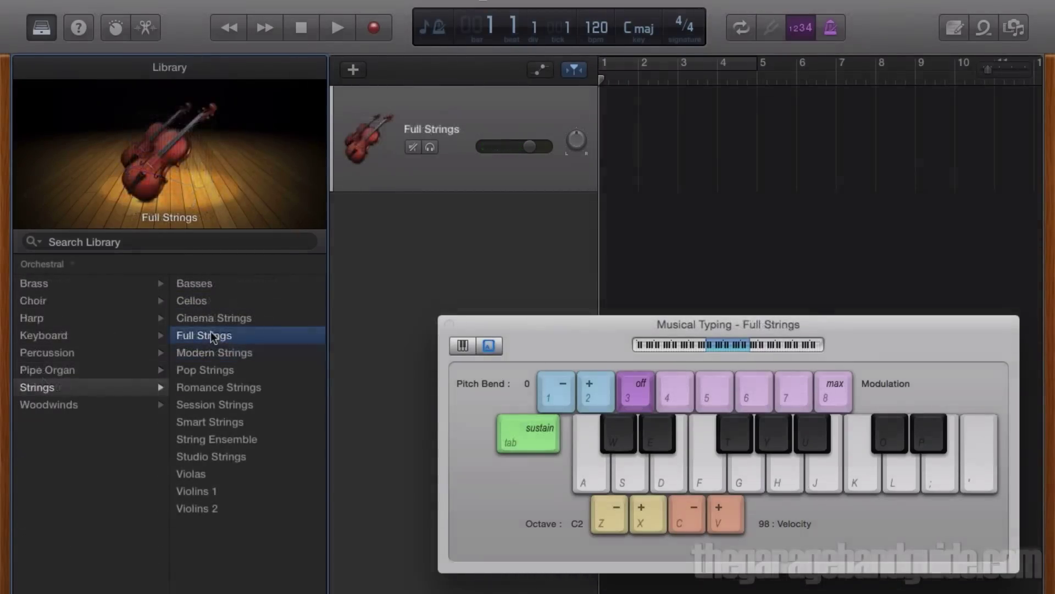
Audition Full Strings with G and G sus4 chords, then try Bleep City with a G chord
{"action": "key", "text": "g"}
{"action": "key", "text": "j"}
{"action": "key", "text": "l"}
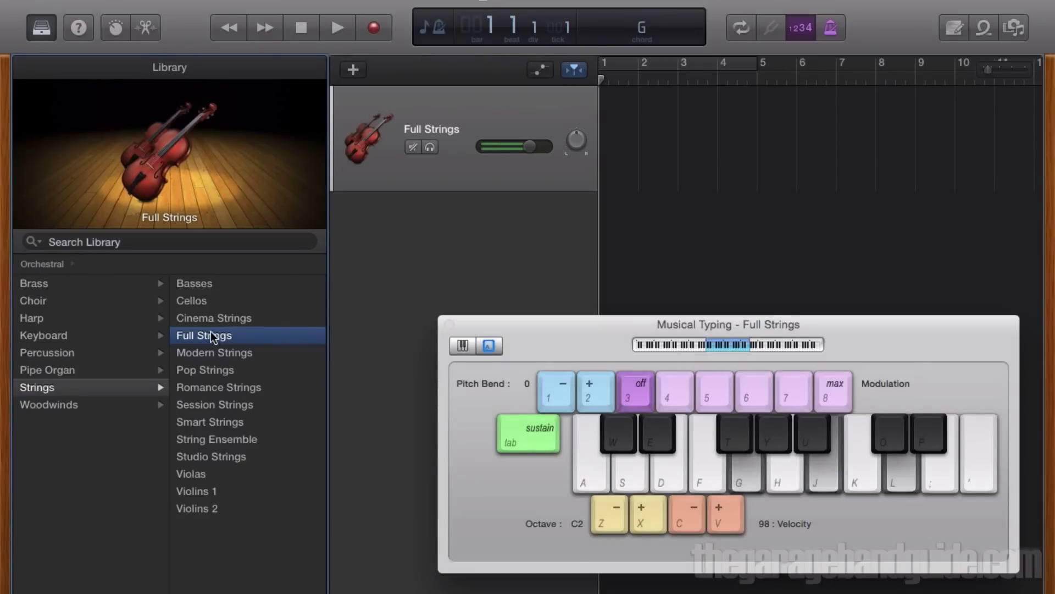
{"action": "key", "text": "g"}
{"action": "key", "text": "k"}
{"action": "key", "text": "l"}
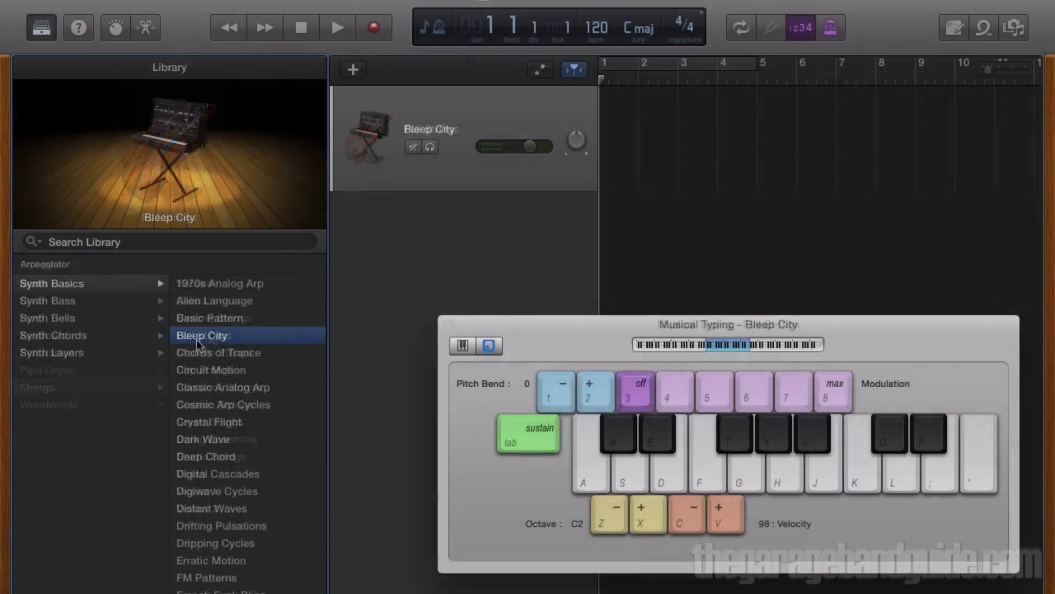
{"action": "key", "text": "g"}
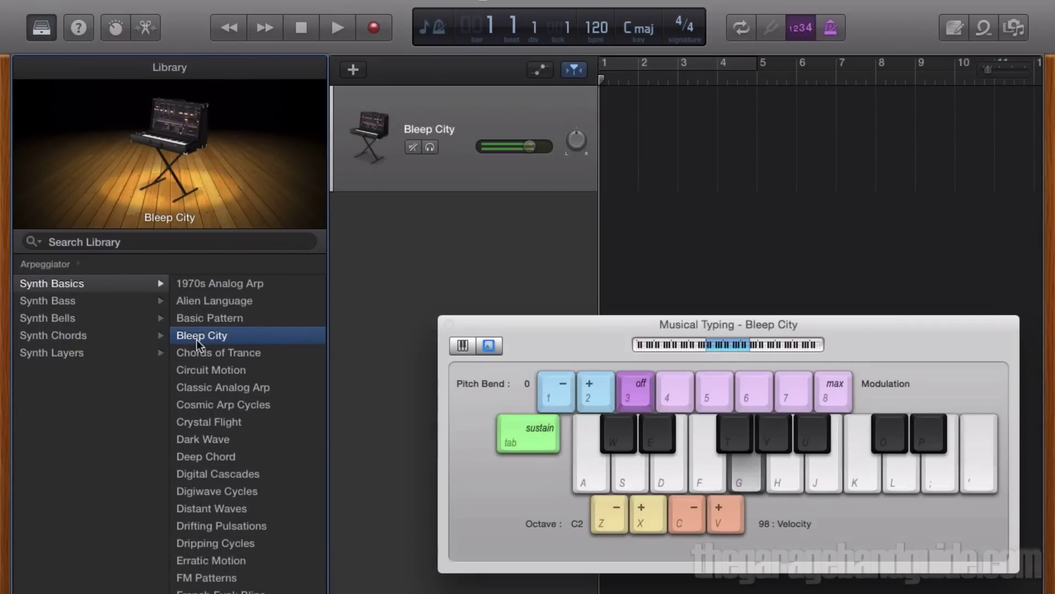
{"action": "key", "text": "j"}
{"action": "key", "text": "l"}
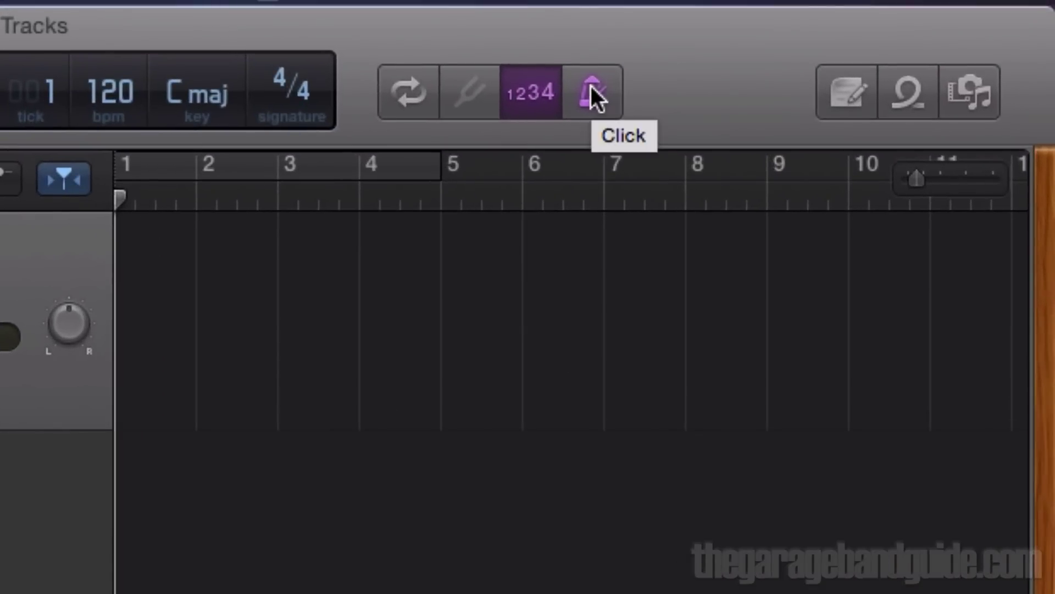
Turn on the metronome click, play to hear it, then return to the start
{"action": "left_click", "coordinate": [590, 86]}
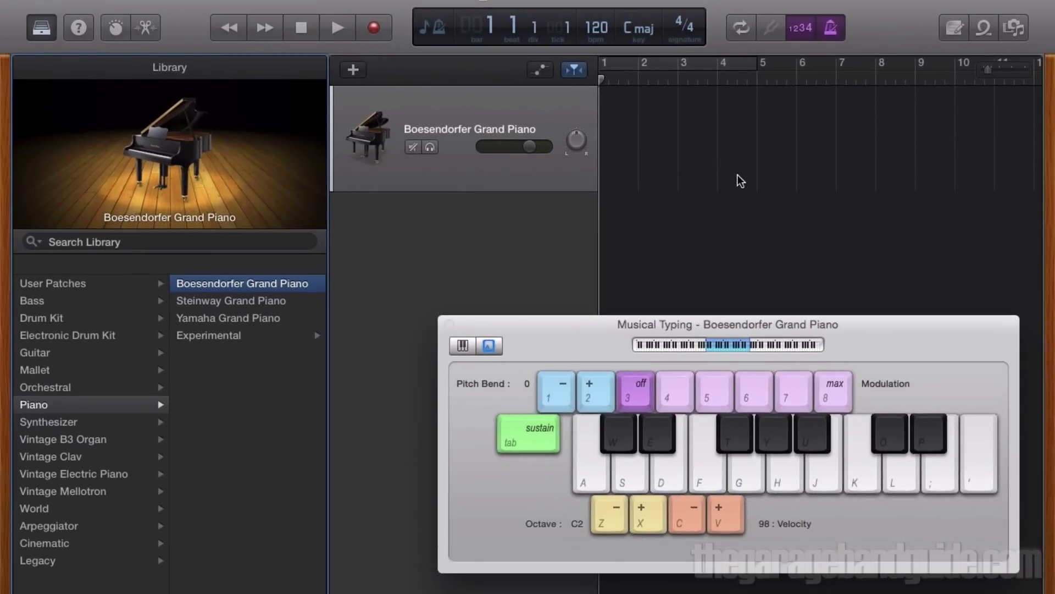
{"action": "key", "text": "space"}
{"action": "key", "text": "space"}
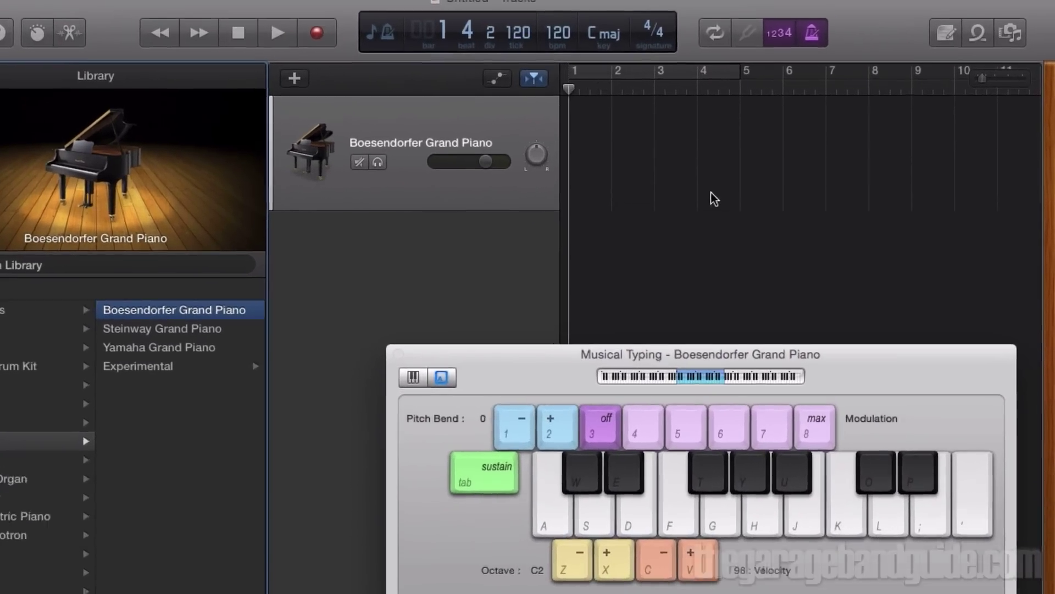
{"action": "key", "text": "Return"}
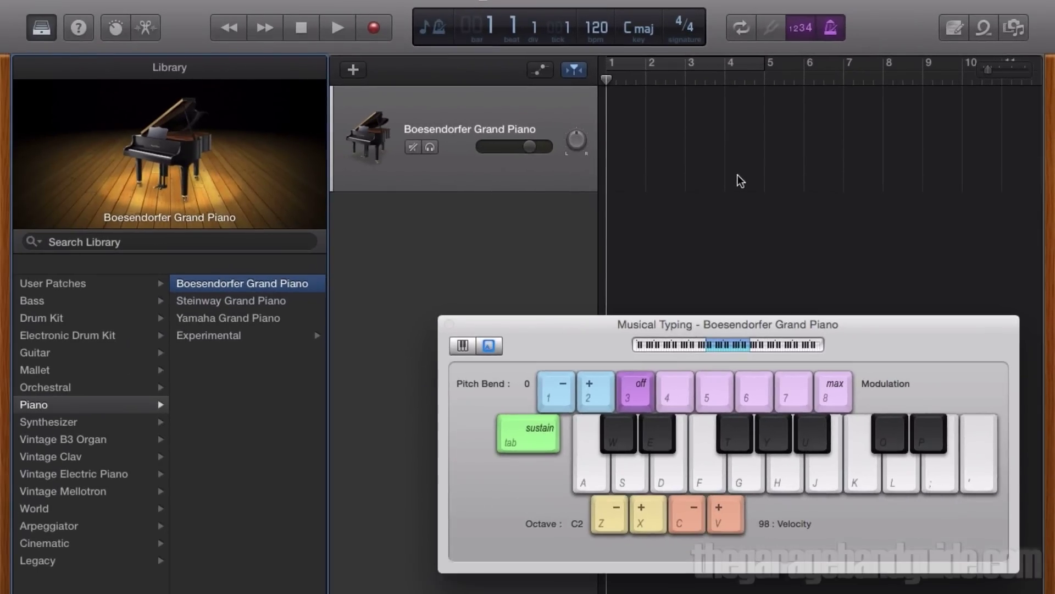
Record a sustained piano part alternating G and C maj7 sus2 chords, then stop
{"action": "left_click", "coordinate": [378, 29]}
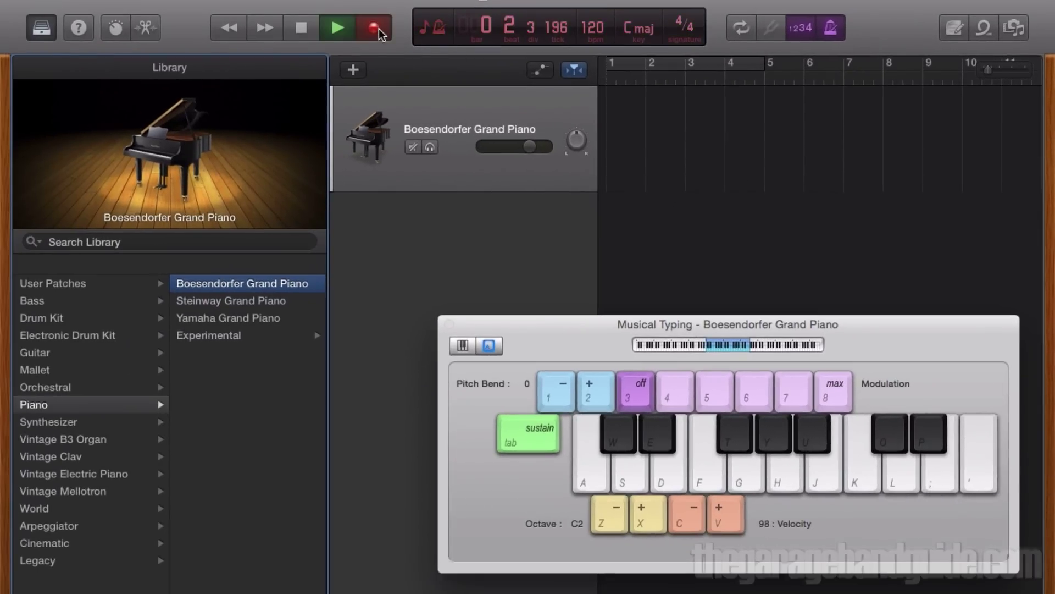
{"action": "key", "text": "Tab"}
{"action": "key", "text": "g"}
{"action": "key", "text": "j"}
{"action": "key", "text": "l"}
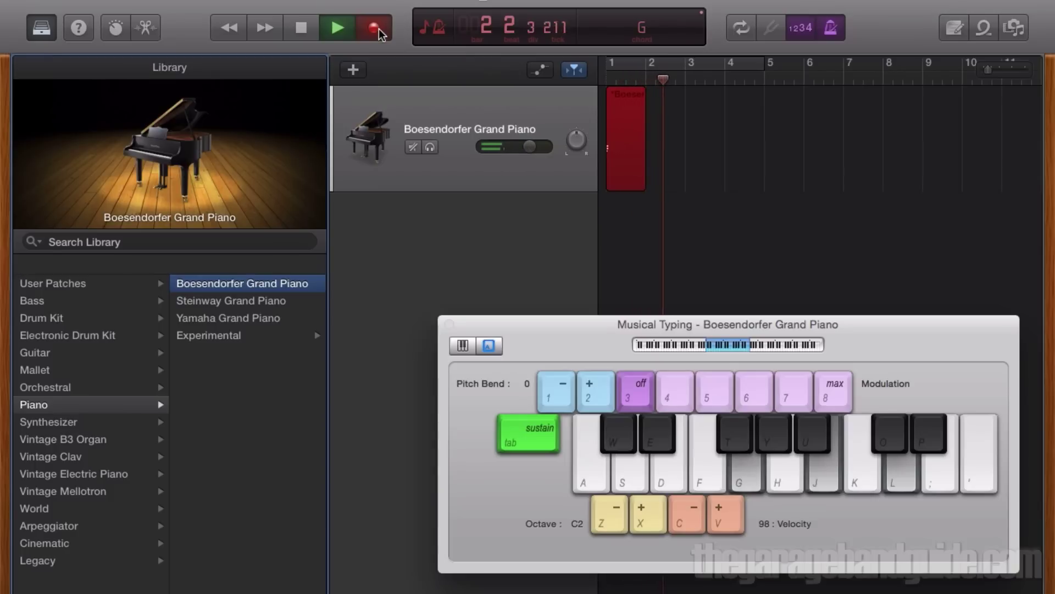
{"action": "key", "text": "k"}
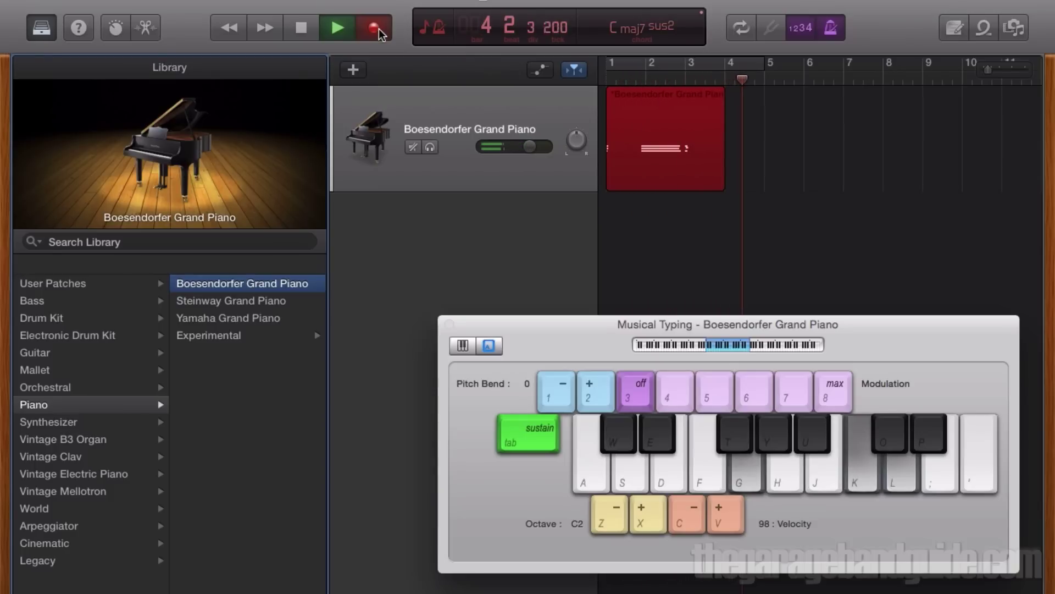
{"action": "key", "text": "j"}
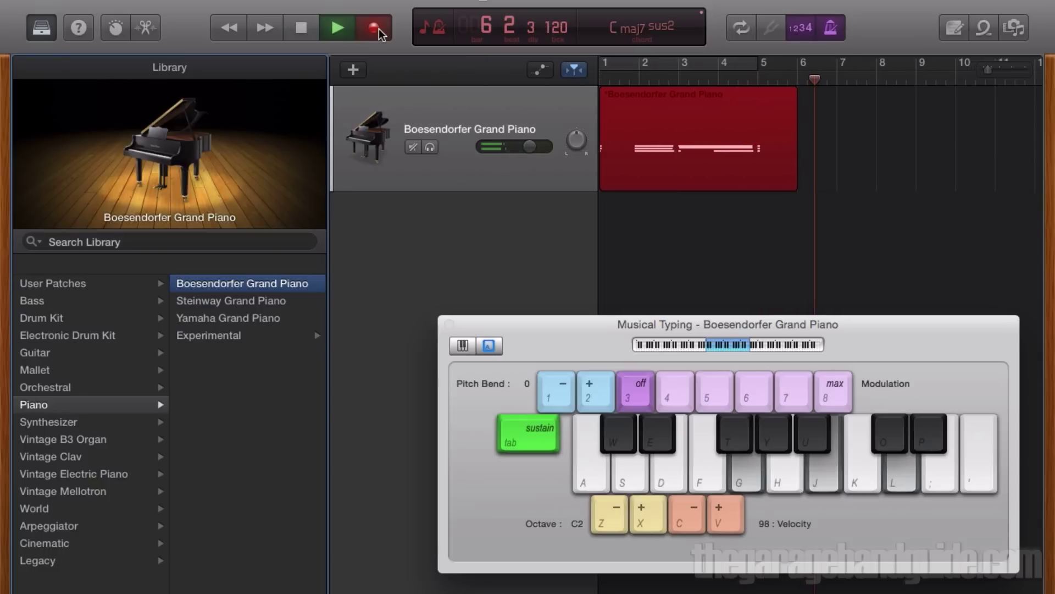
{"action": "key", "text": "k"}
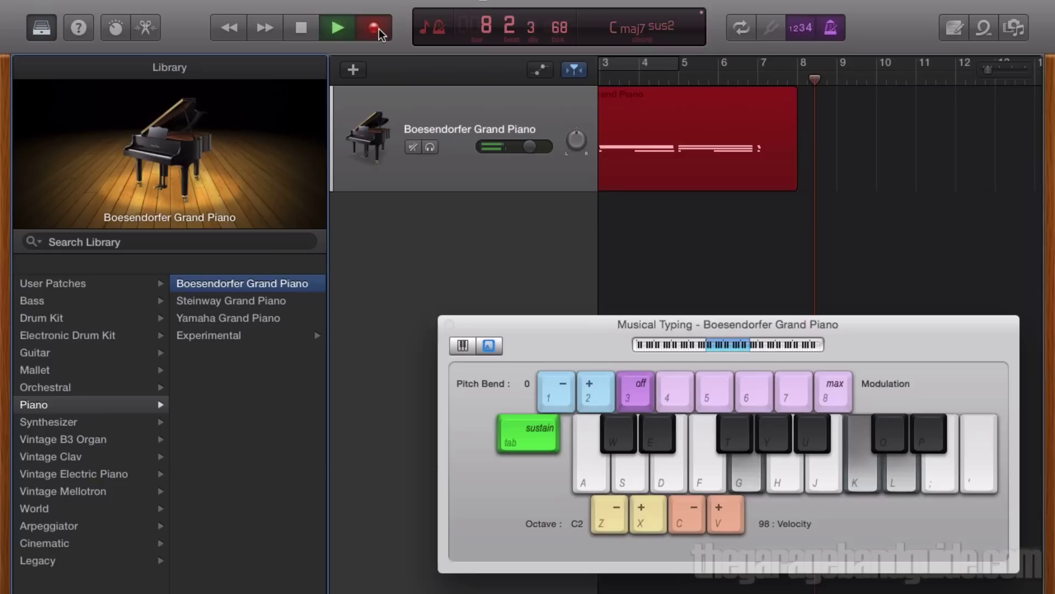
{"action": "key", "text": "space"}
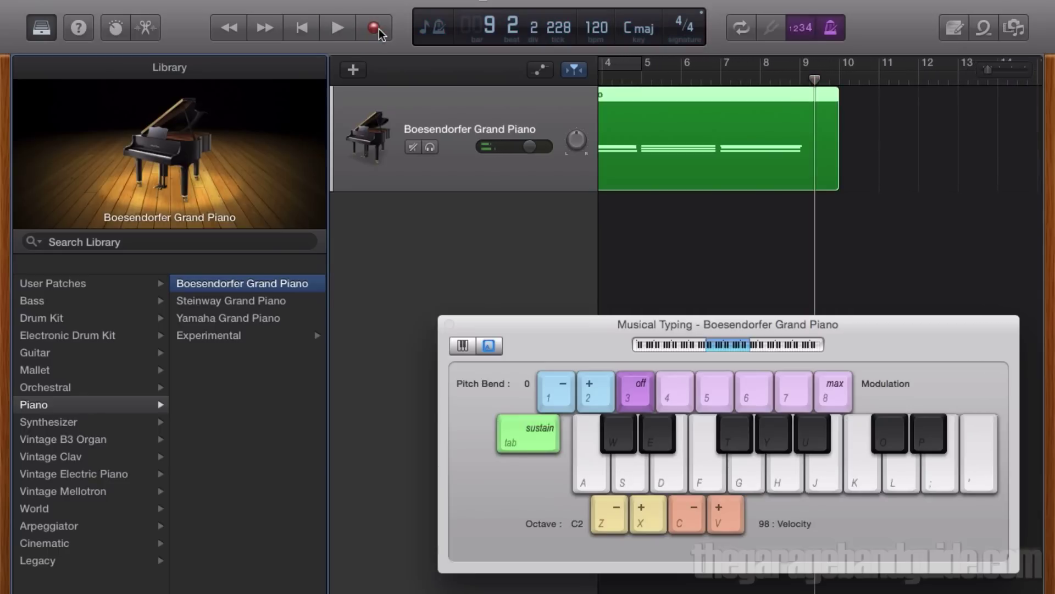
Play the recorded piano region back from the start, then stop
{"action": "key", "text": "Return"}
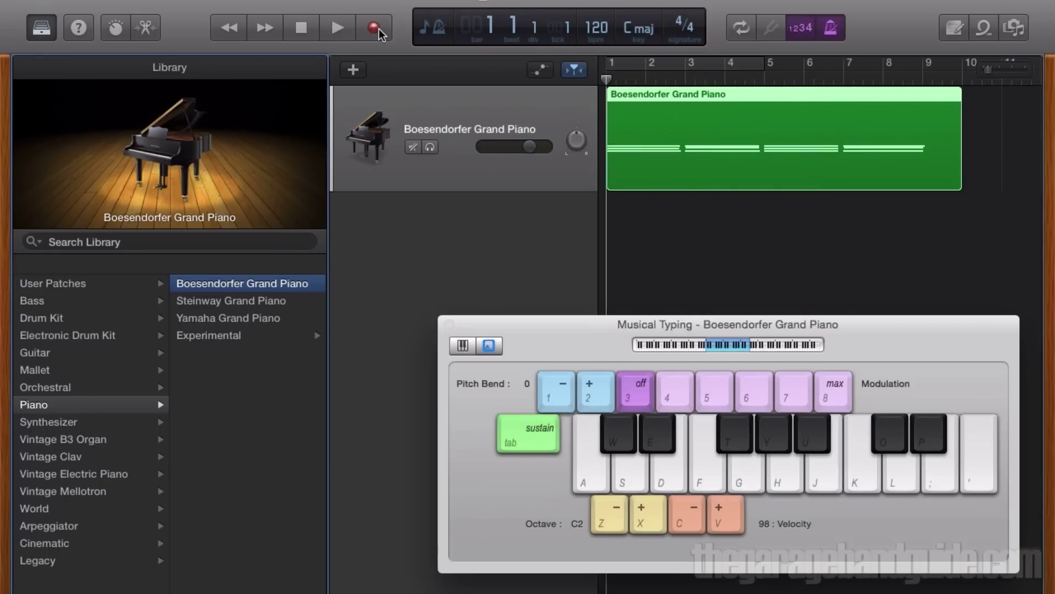
{"action": "key", "text": "space"}
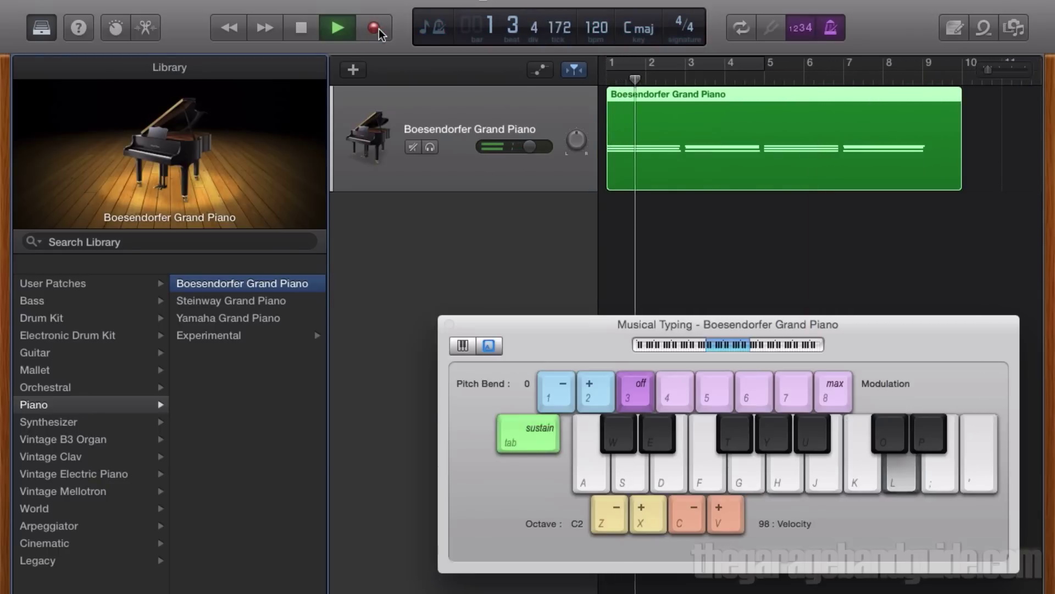
{"action": "key", "text": "space"}
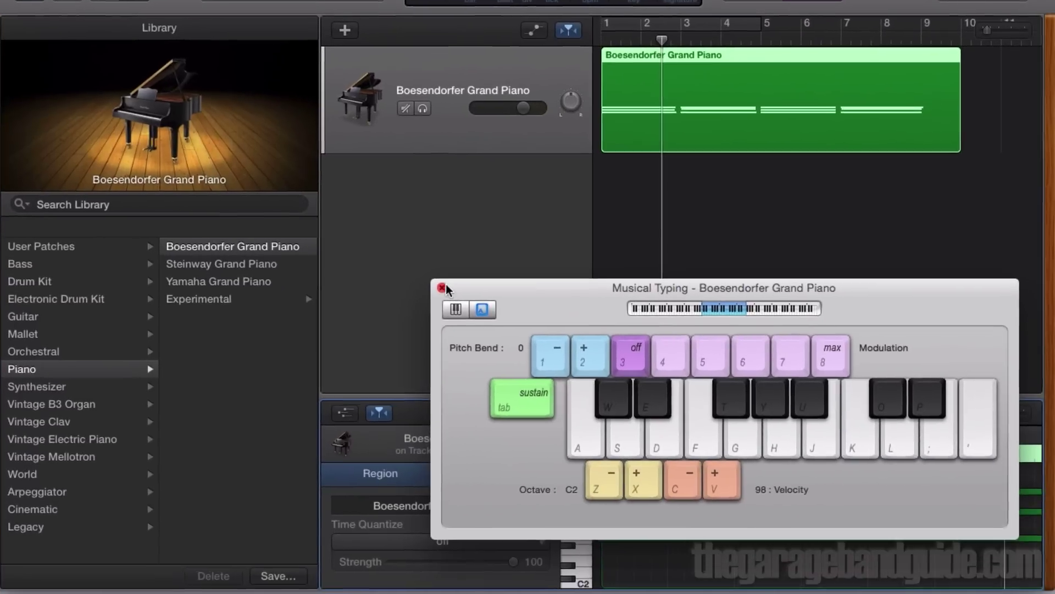
Close Musical Typing, enlarge the Piano Roll, and set Time Quantize to 1/1 Note
{"action": "left_click", "coordinate": [474, 312]}
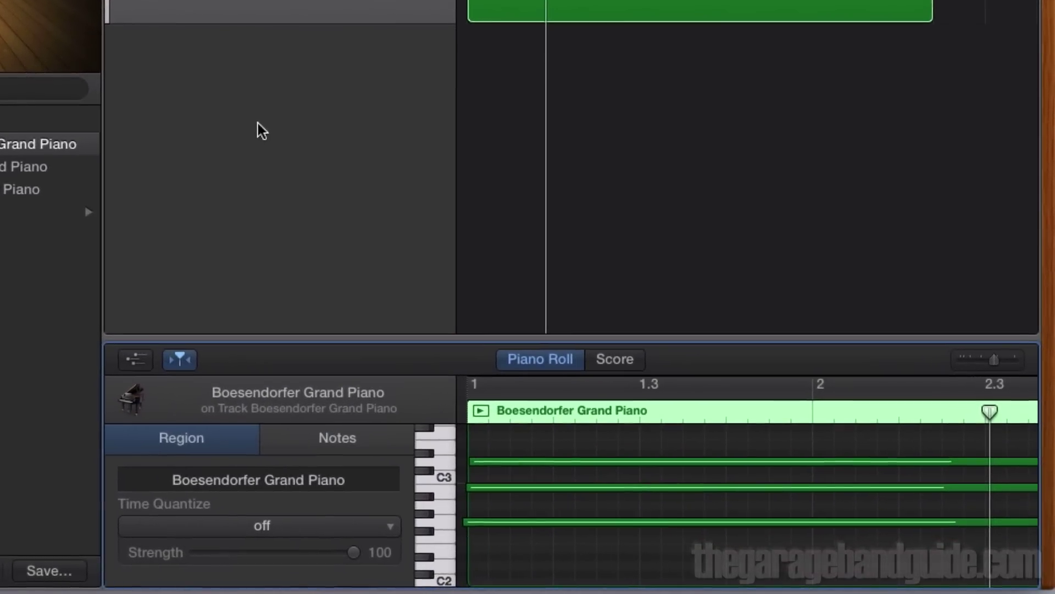
{"action": "left_click_drag", "start_coordinate": [377, 337], "coordinate": [380, 260]}
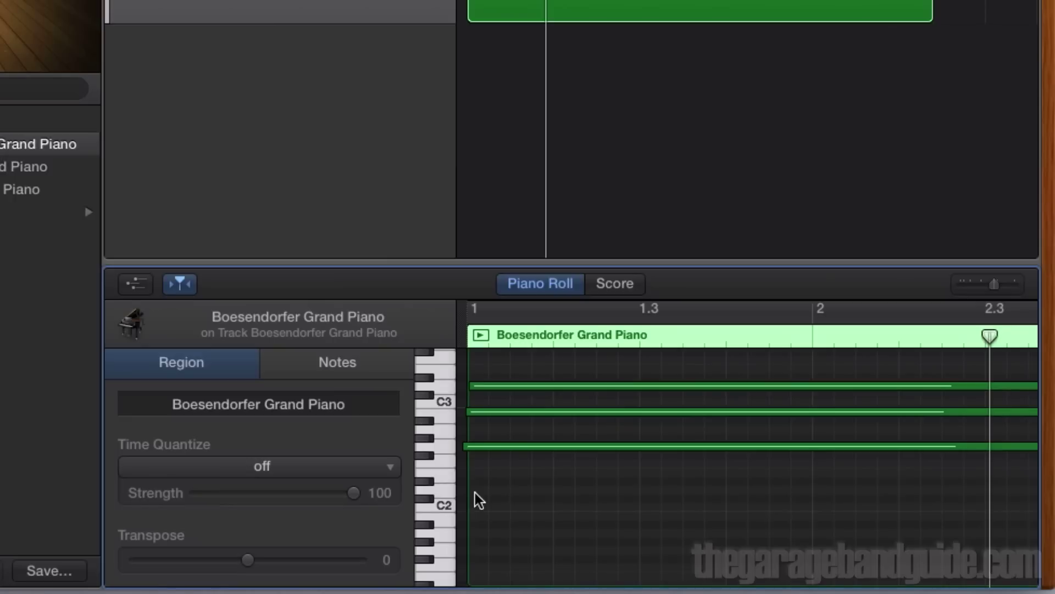
{"action": "left_click", "coordinate": [283, 469]}
{"action": "mouse_move", "coordinate": [231, 583]}
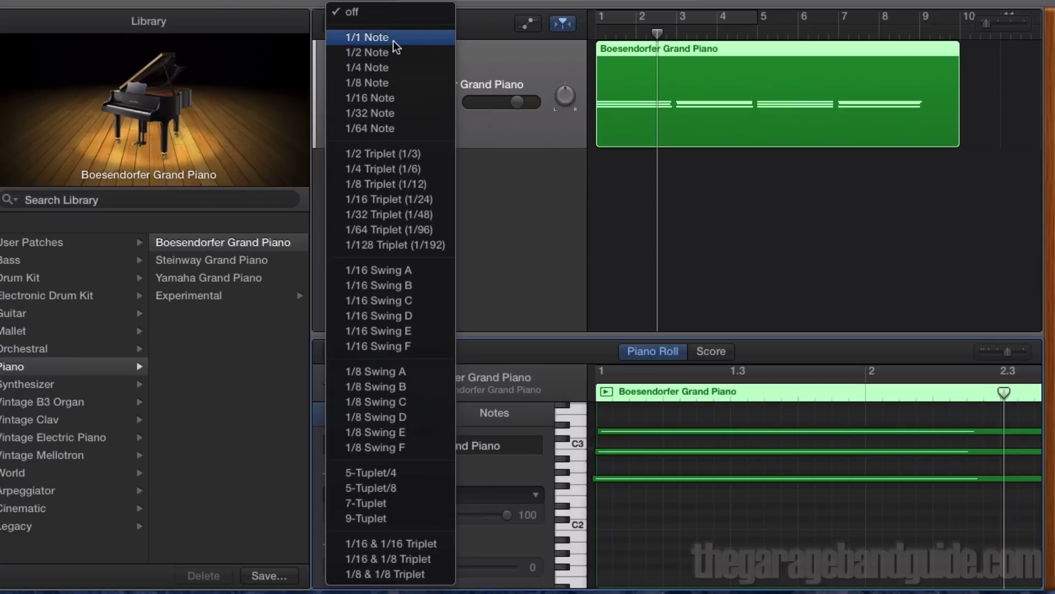
{"action": "left_click", "coordinate": [394, 42]}
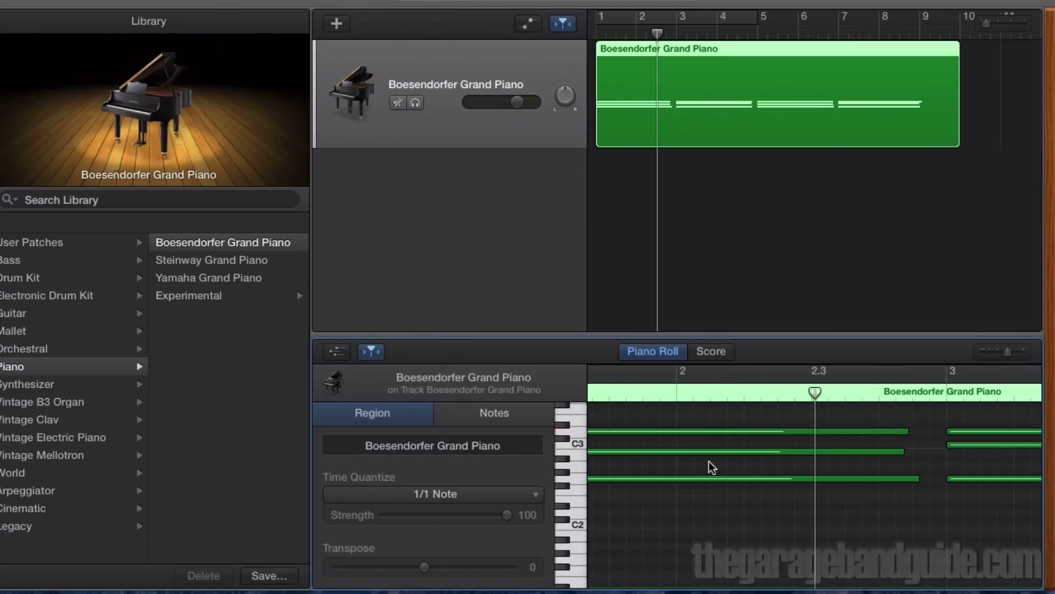
Play the project from the start to hear the quantized piano
{"action": "scroll", "coordinate": [742, 488], "scroll_direction": "left", "scroll_amount": 5}
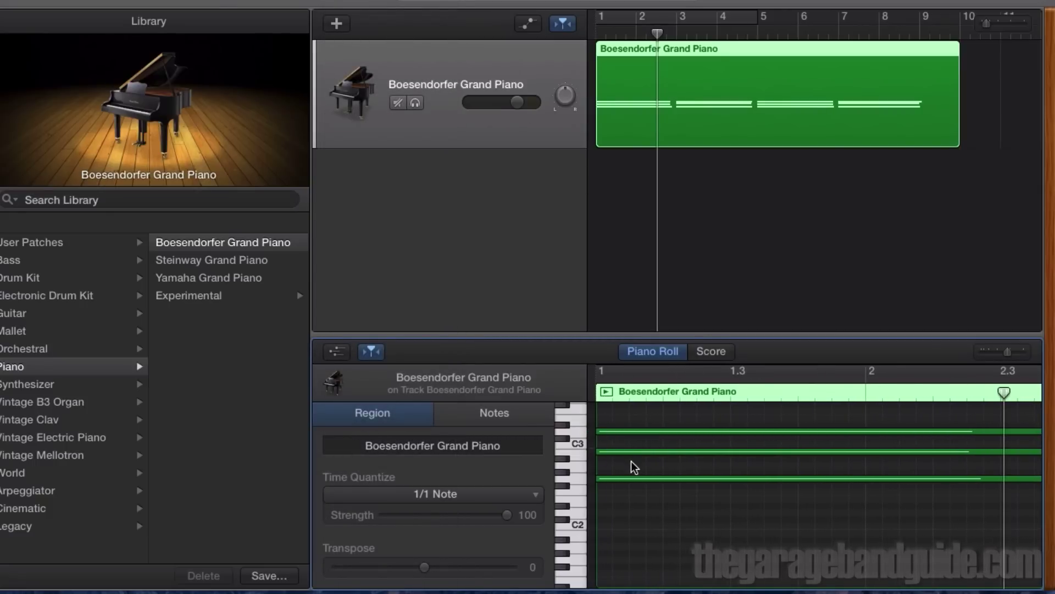
{"action": "key", "text": "Return"}
{"action": "key", "text": "space"}
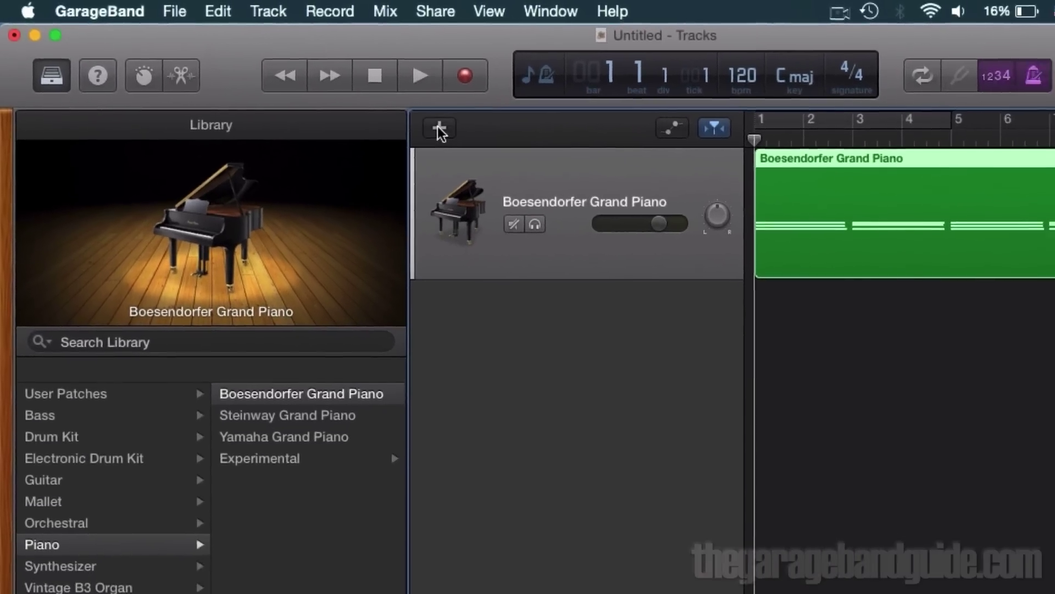
Add a second software instrument track for the Full Strings sound
{"action": "left_click", "coordinate": [440, 130]}
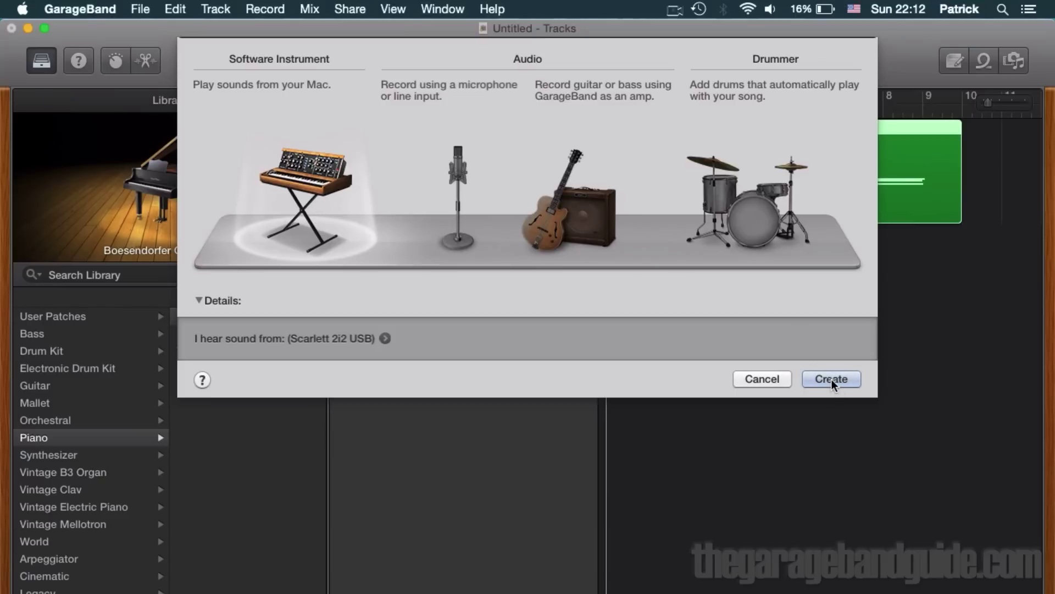
{"action": "left_click", "coordinate": [831, 379]}
{"action": "left_click", "coordinate": [196, 369]}
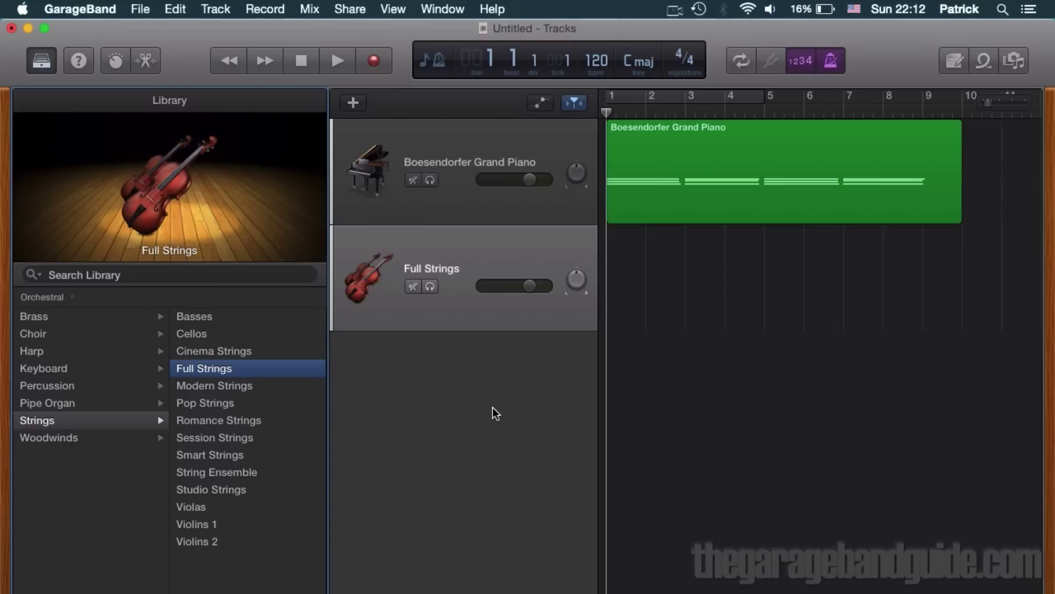
Bring up the Musical Typing keyboard with Cmd+K
{"action": "left_click", "coordinate": [443, 10]}
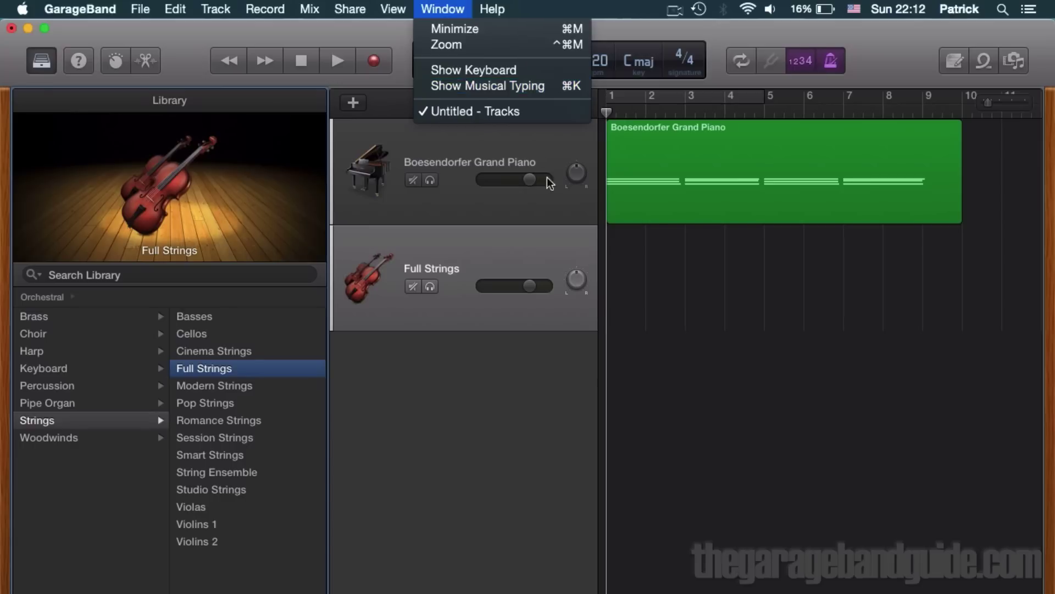
{"action": "left_click", "coordinate": [571, 417]}
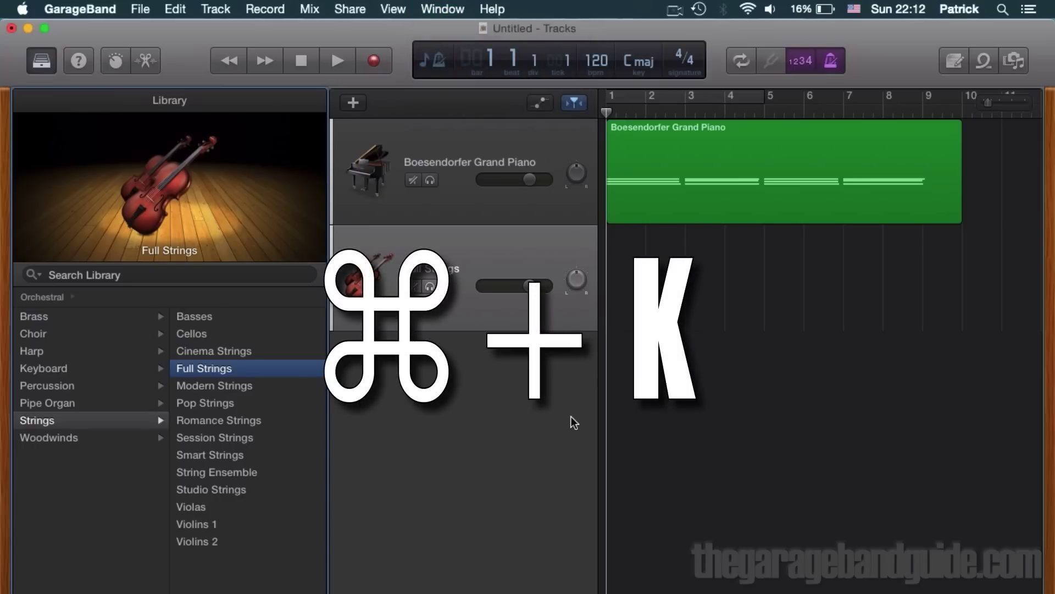
{"action": "key", "text": "super+k"}
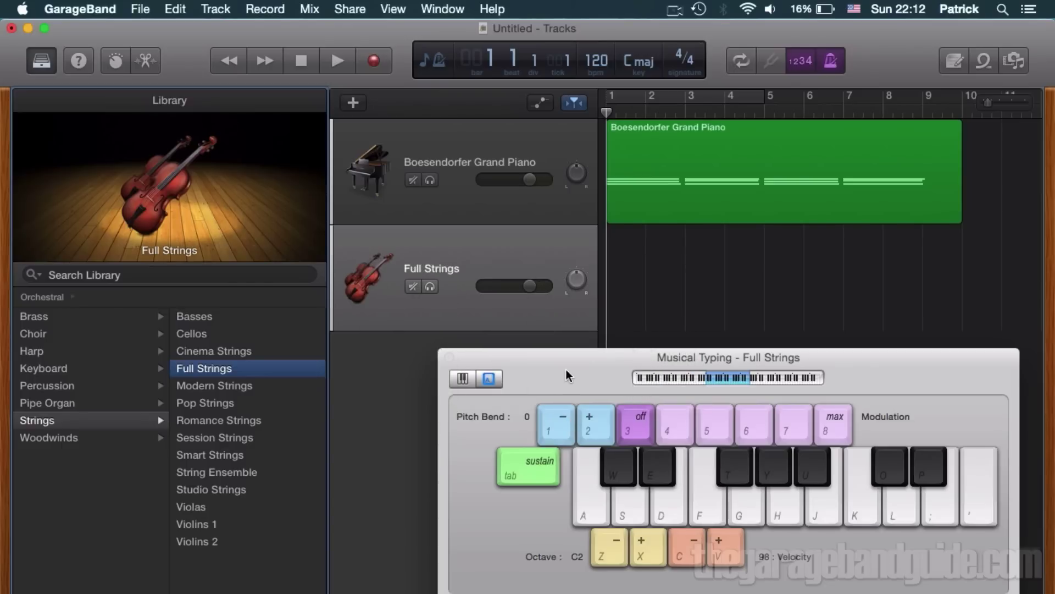
Record a Full Strings part switching between G and C chords twice
{"action": "left_click", "coordinate": [375, 61]}
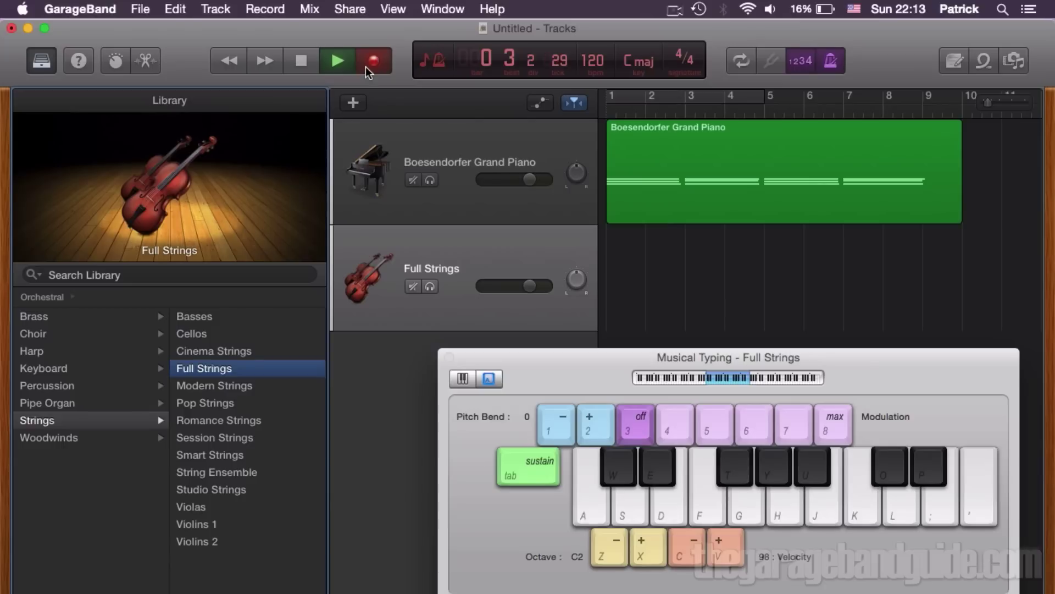
{"action": "key", "text": "g+j"}
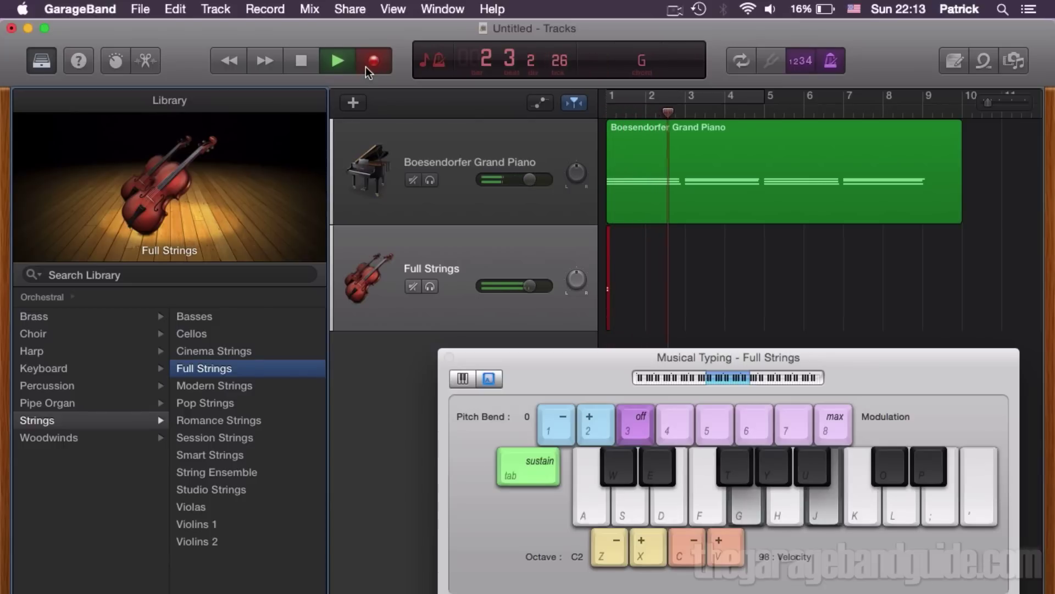
{"action": "key", "text": "g+k"}
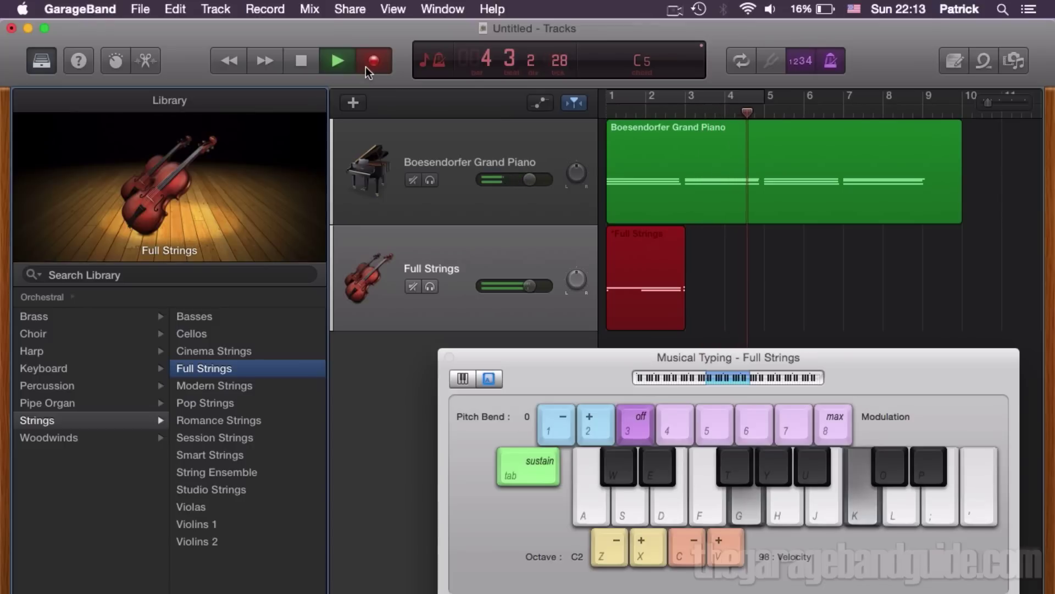
{"action": "key", "text": "j"}
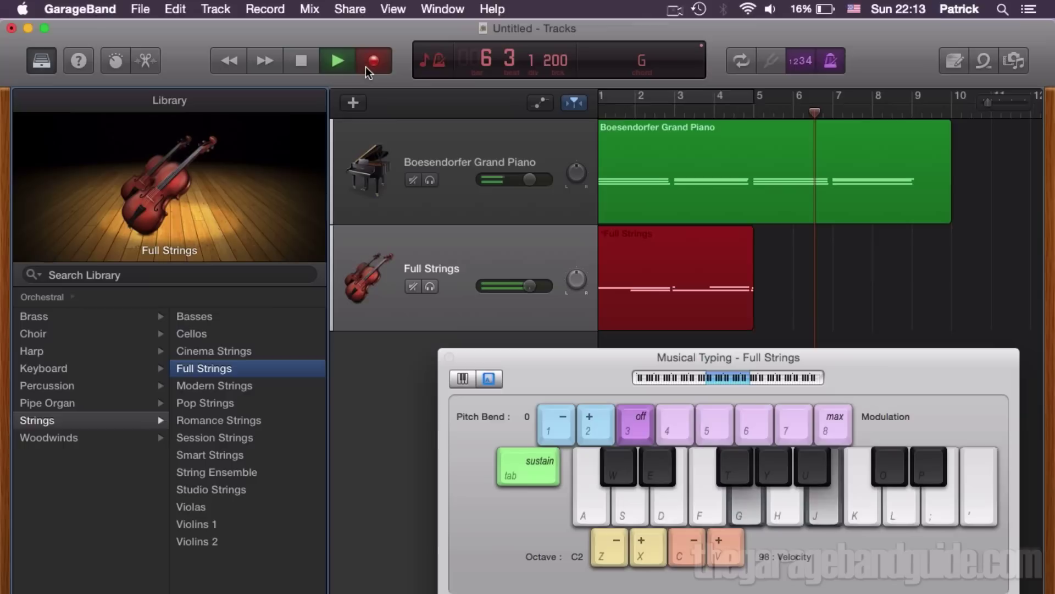
{"action": "key", "text": "k"}
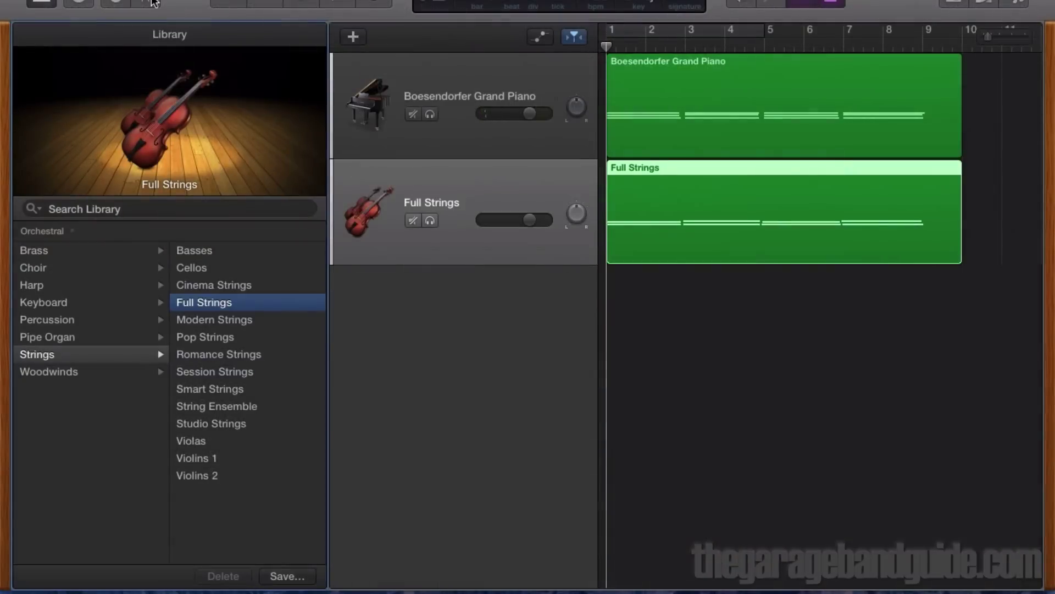
Stop recording, quantize the Full Strings region to 1/1 Note, and play both tracks
{"action": "key", "text": "e"}
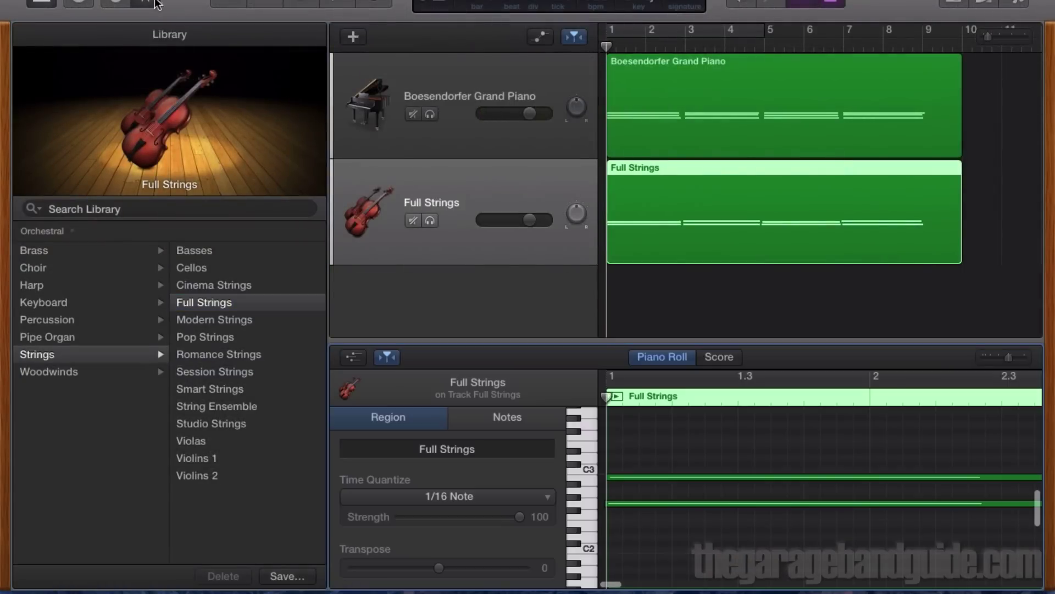
{"action": "left_click", "coordinate": [465, 139]}
{"action": "left_click", "coordinate": [466, 191]}
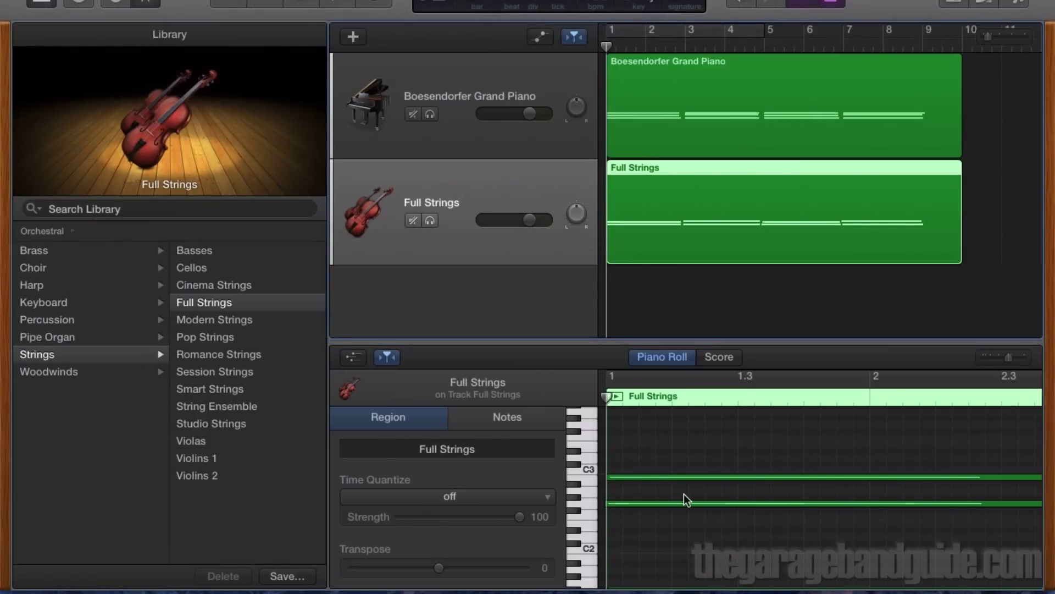
{"action": "left_click", "coordinate": [465, 497]}
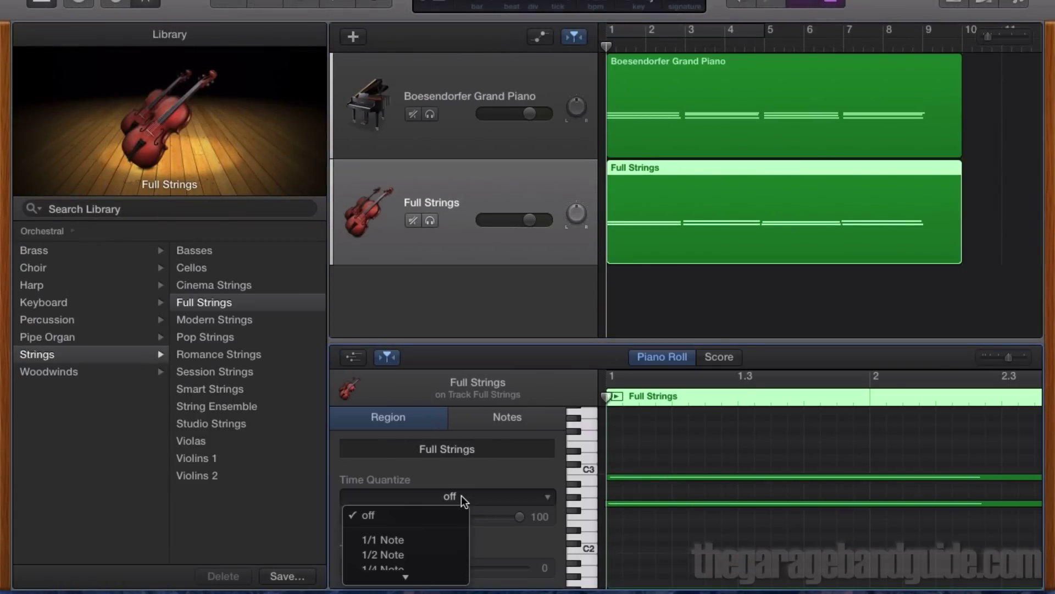
{"action": "left_click", "coordinate": [413, 541]}
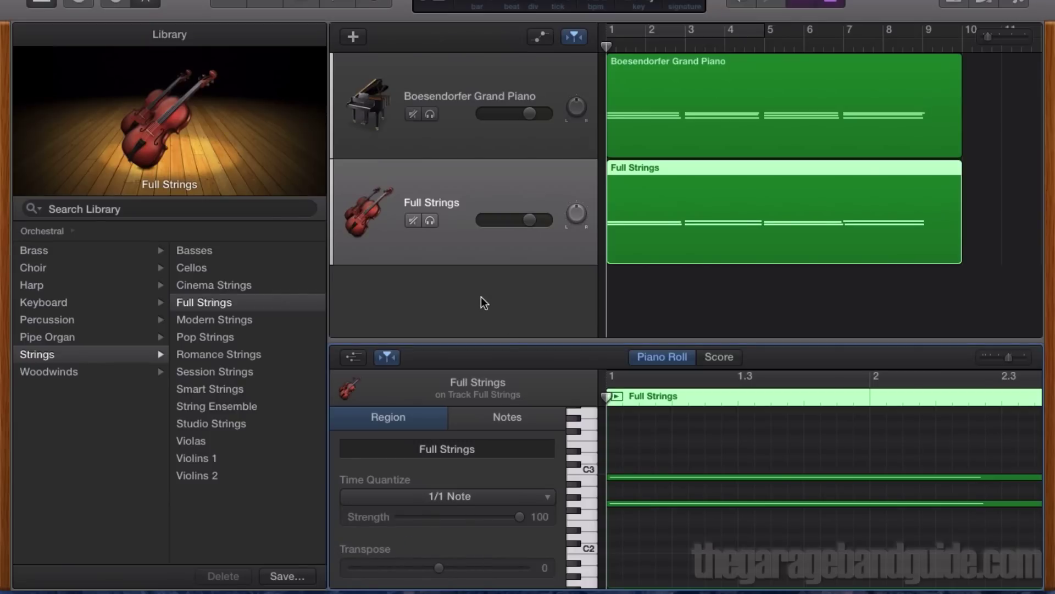
{"action": "key", "text": "space"}
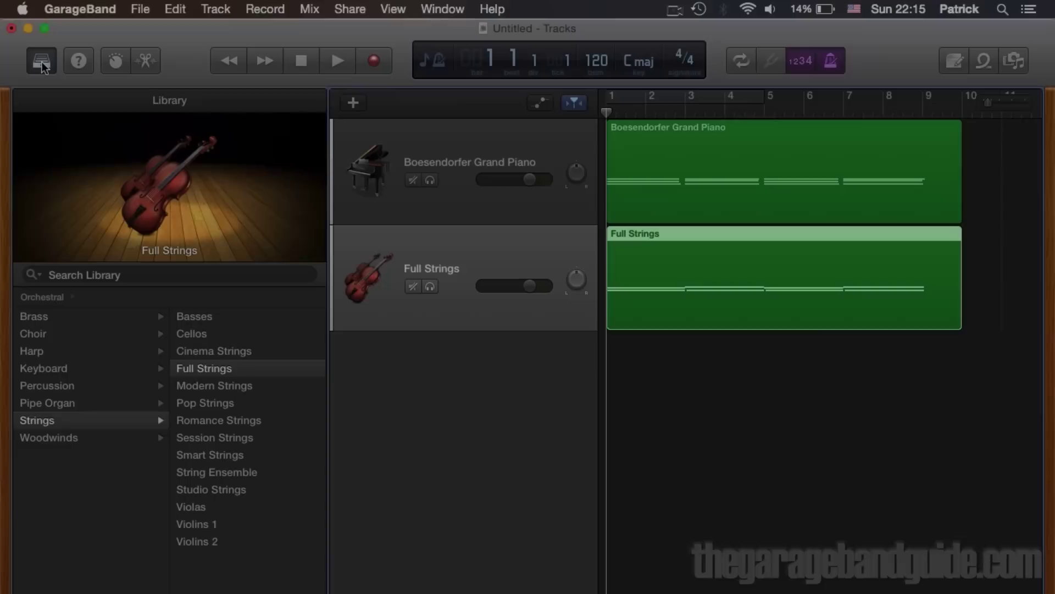
Hide the Library panel and select the Boesendorfer Grand Piano track
{"action": "left_click", "coordinate": [41, 60]}
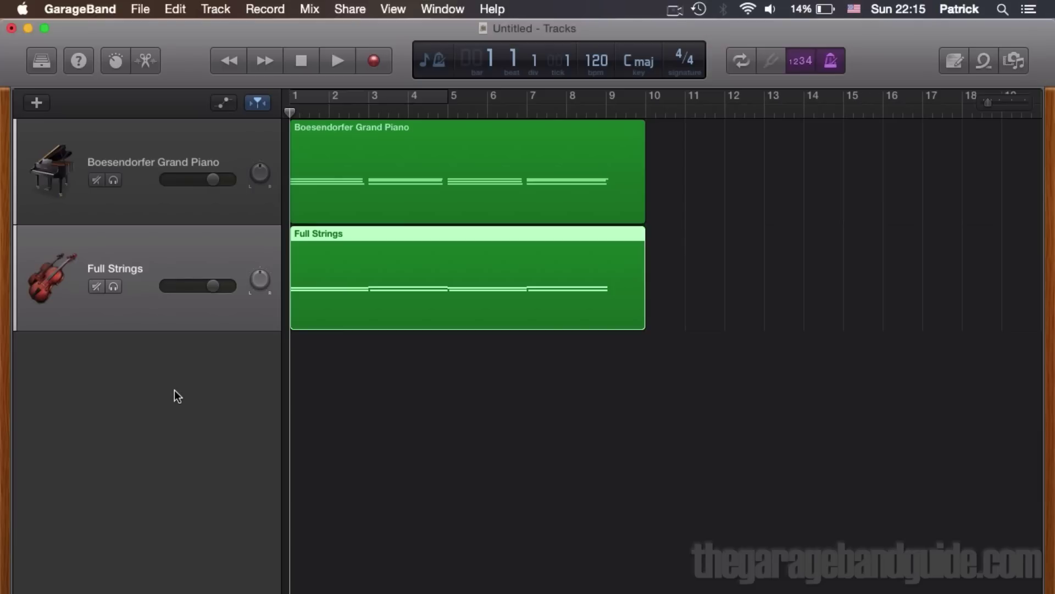
{"action": "left_click", "coordinate": [144, 195]}
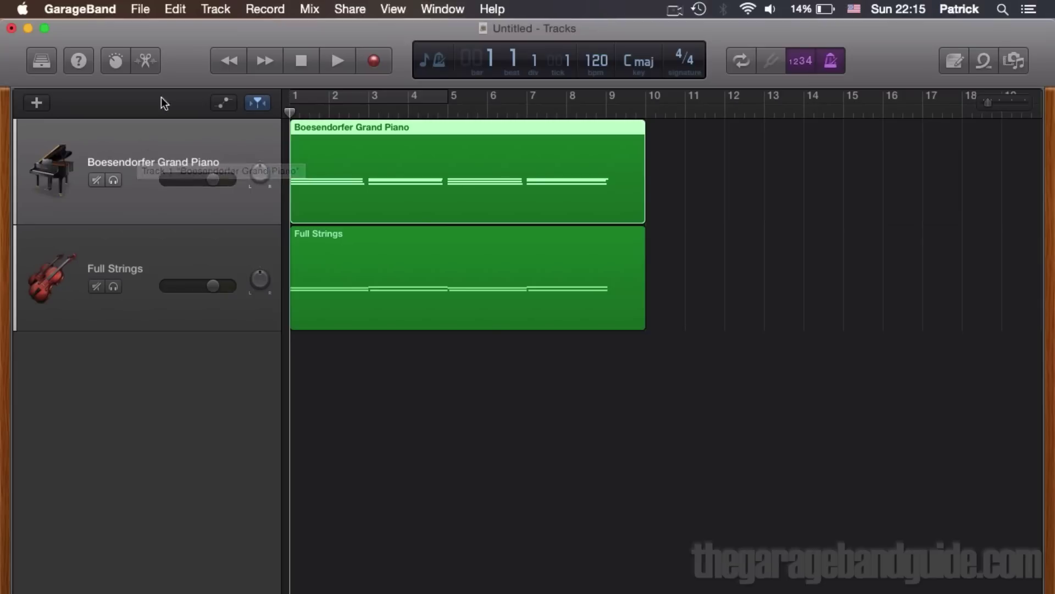
Turn on Show Track Lock in the track headers and lock the Boesendorfer Grand Piano track
{"action": "left_click", "coordinate": [216, 10]}
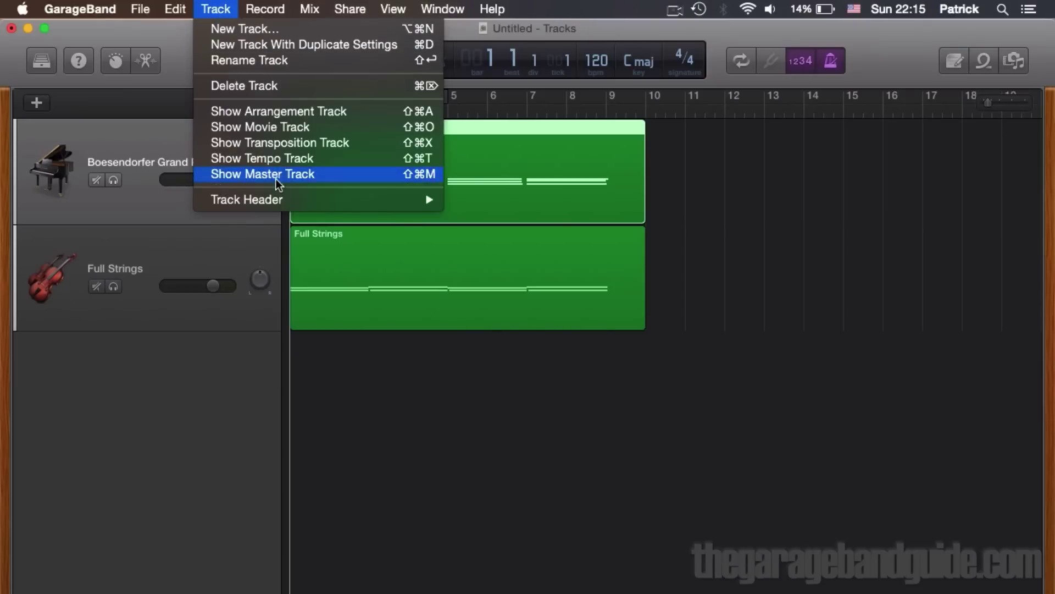
{"action": "mouse_move", "coordinate": [279, 199]}
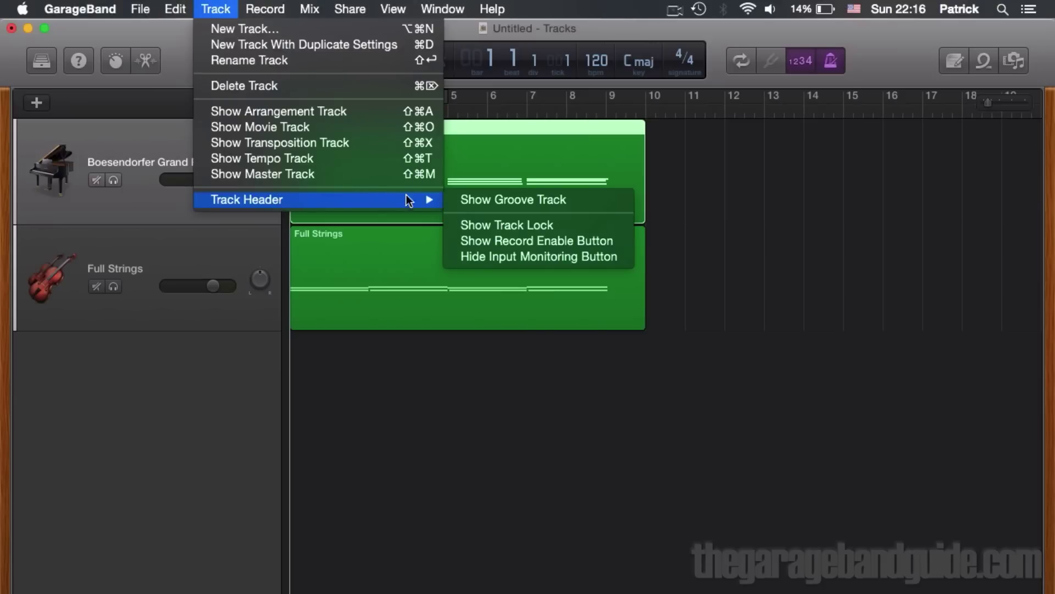
{"action": "left_click", "coordinate": [493, 224]}
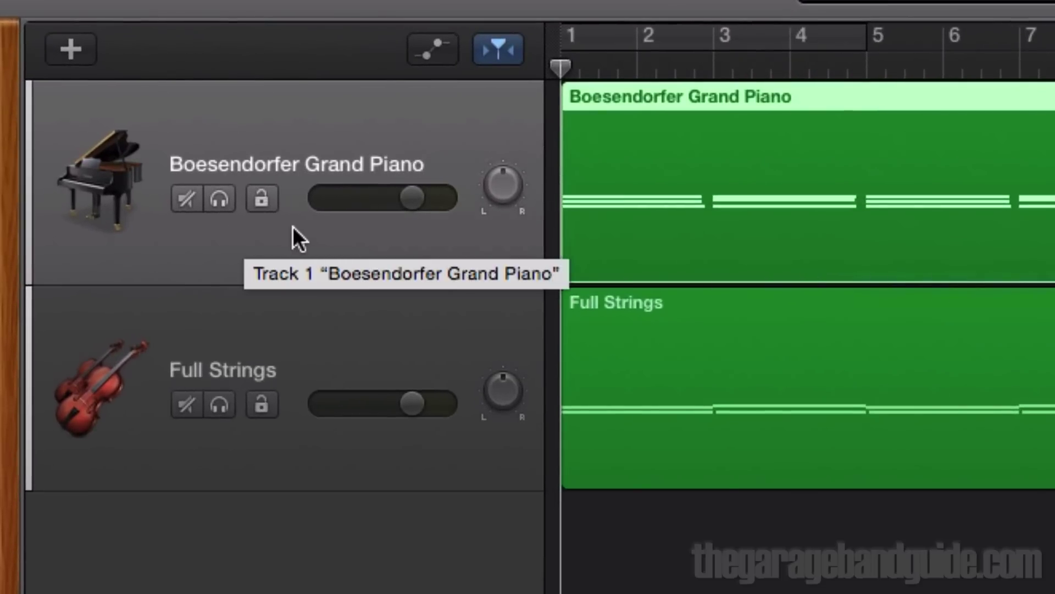
{"action": "left_click", "coordinate": [264, 192]}
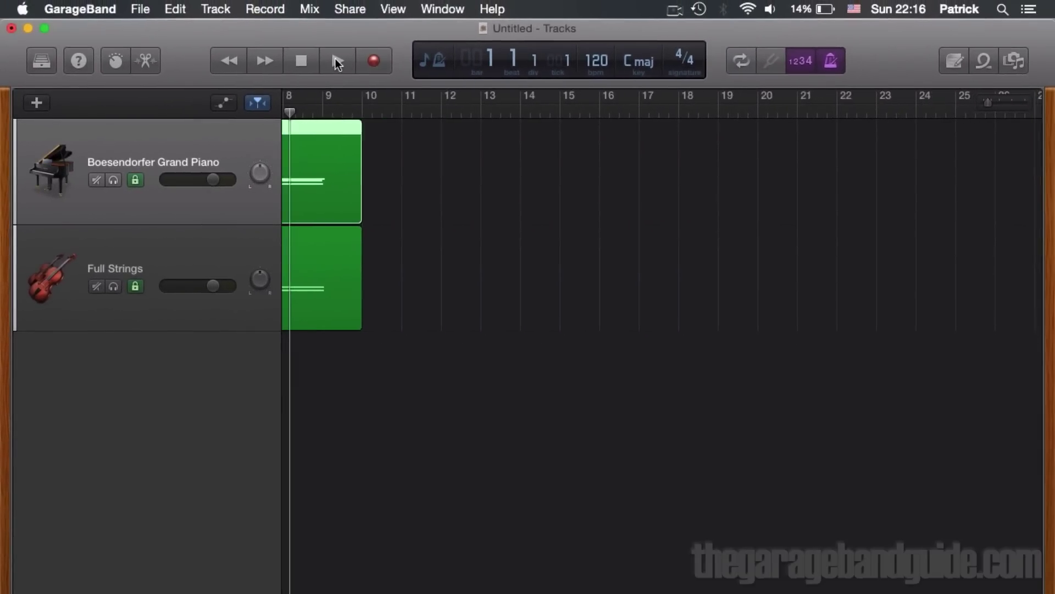
Play to freeze the locked tracks, cancel the Steinway Grand Piano swap, then unlock the piano track
{"action": "left_click", "coordinate": [335, 58]}
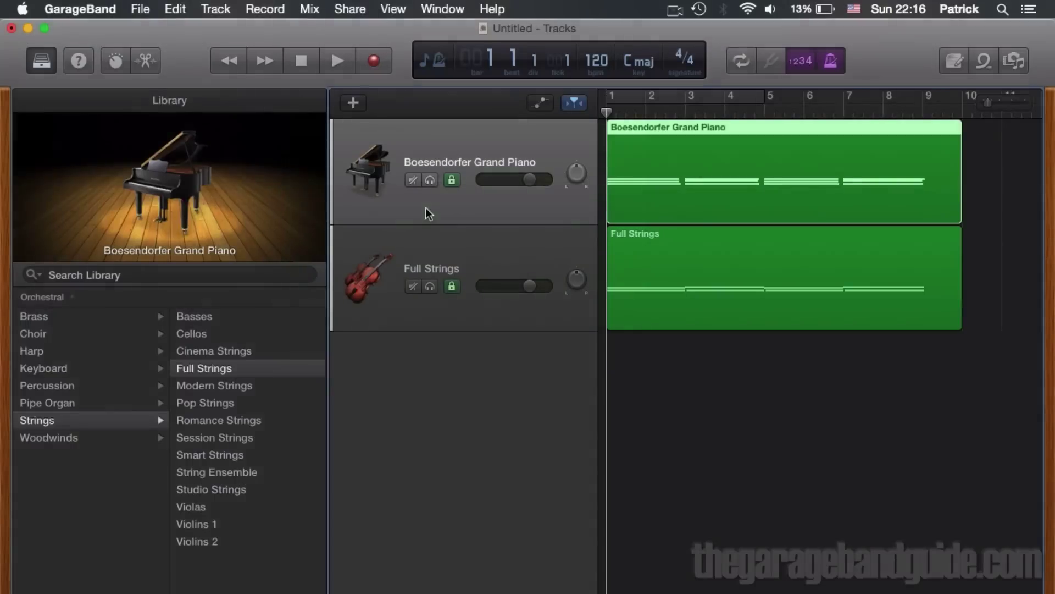
{"action": "left_click", "coordinate": [216, 338]}
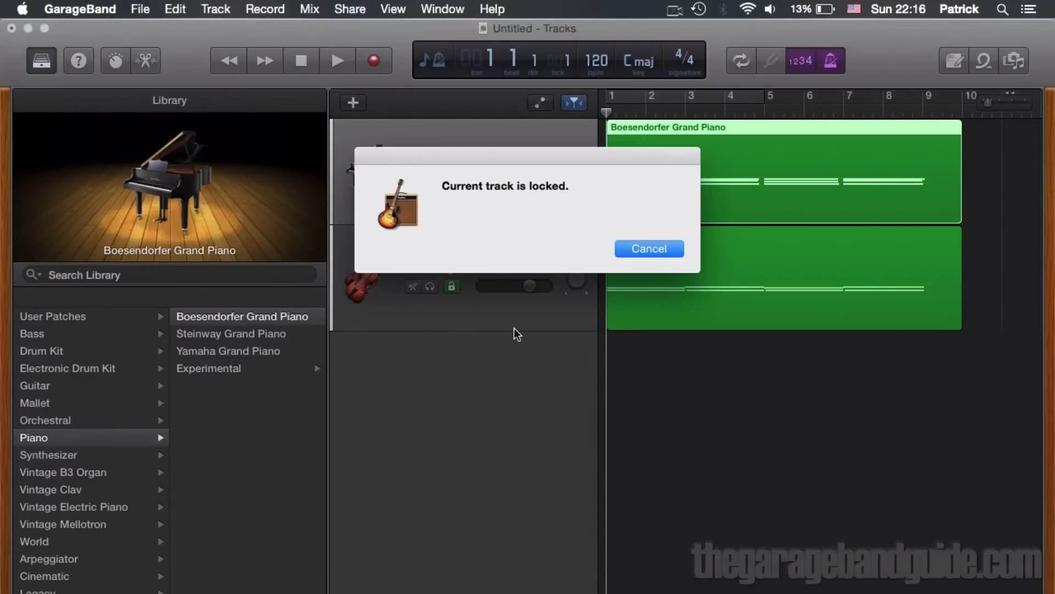
{"action": "left_click", "coordinate": [639, 253]}
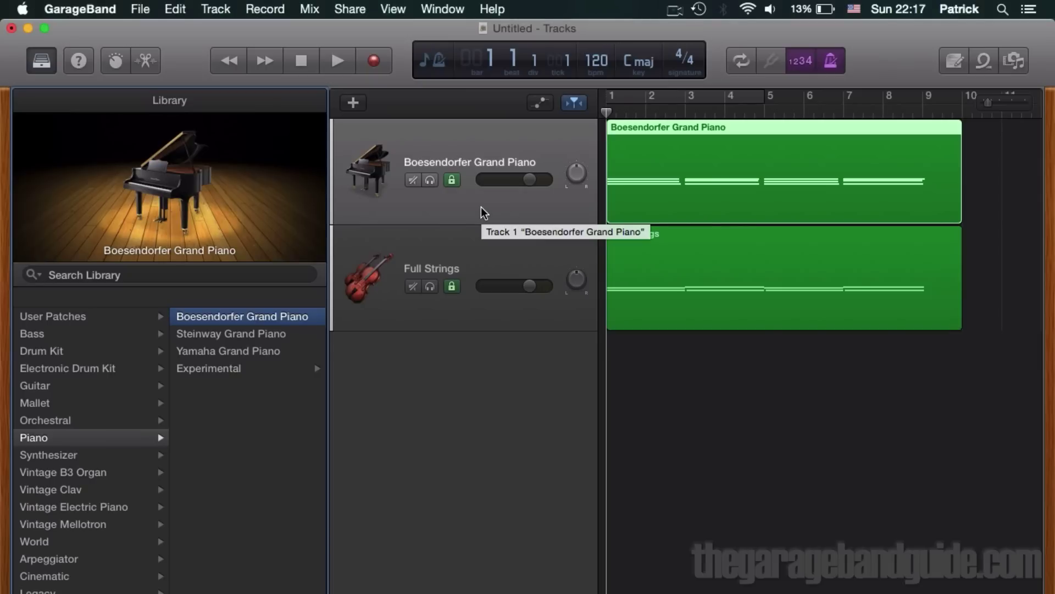
{"action": "left_click", "coordinate": [452, 181]}
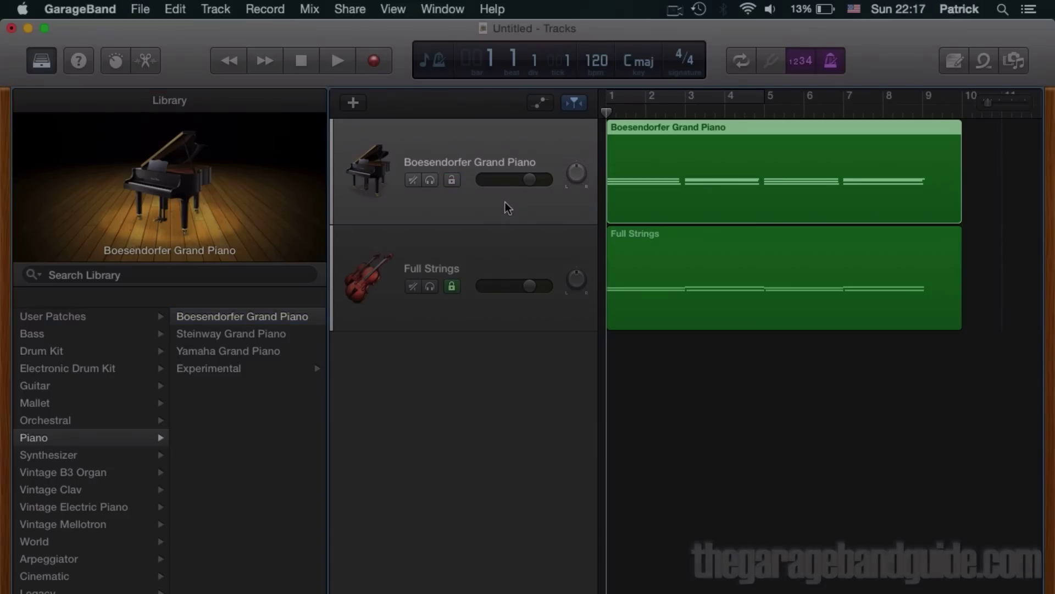